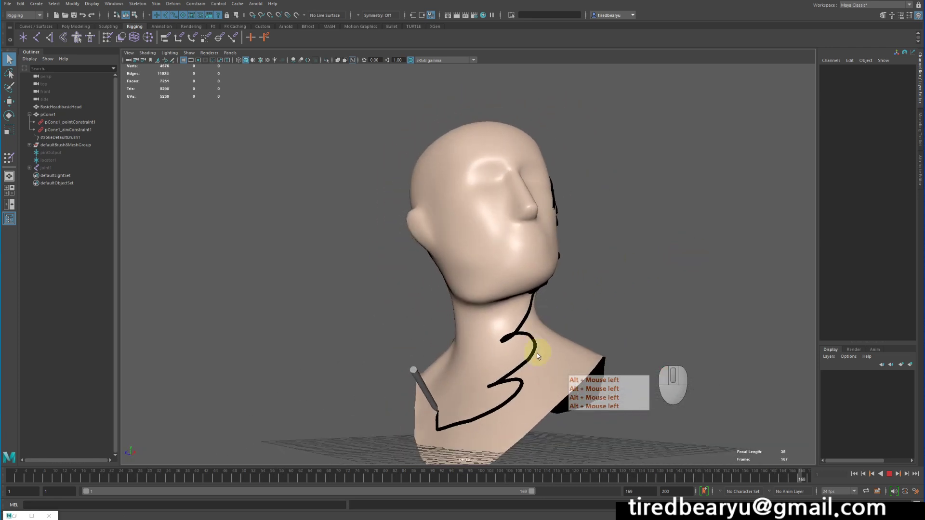
- Select the basicHead mesh and try moving it while the animation plays
click(539, 354)
key(w)
middle_drag(604, 235, 580, 267)
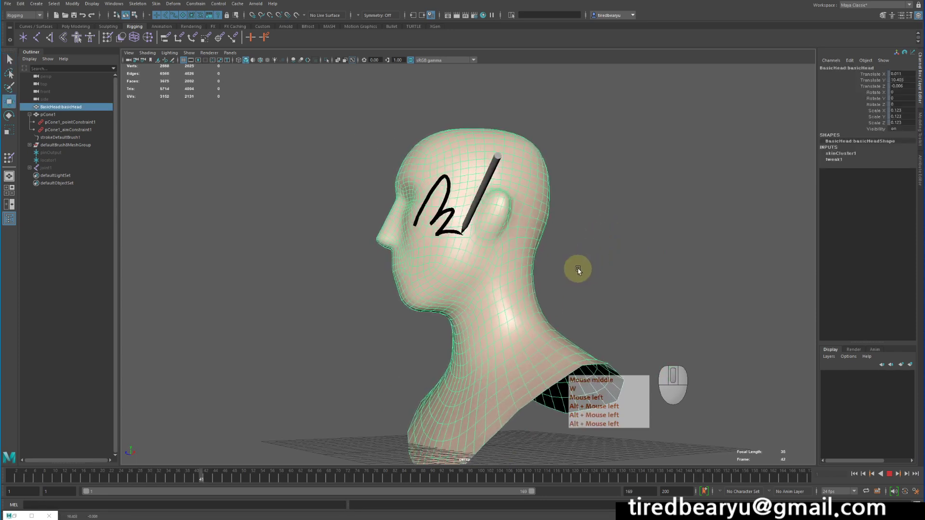
alt+drag(580, 267, 539, 284)
key(w)
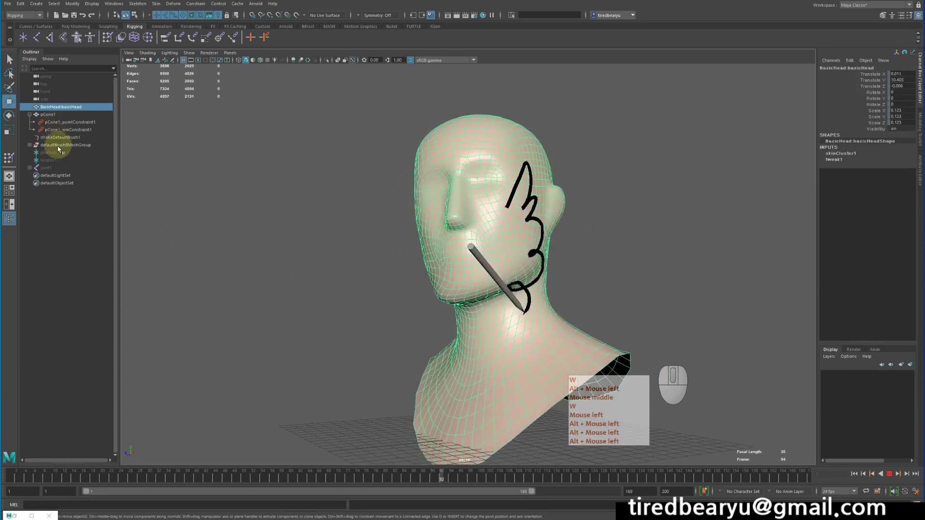
- Move joint1 around during playback while checking the head and stroke from several angles, and stop the playback
click(57, 169)
key(w)
middle_drag(608, 182, 625, 167)
alt+drag(626, 167, 608, 173)
middle_drag(636, 181, 742, 86)
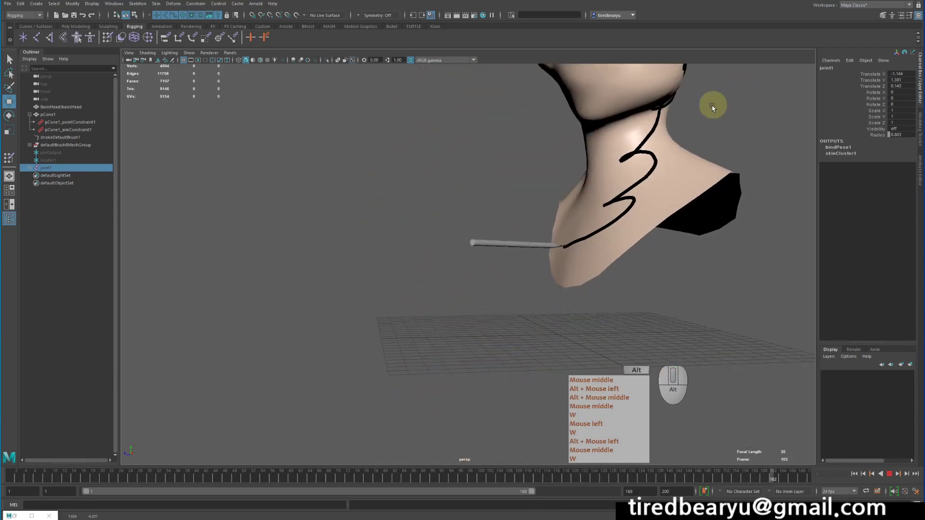
alt+right_drag(712, 108, 582, 162)
alt+middle_drag(583, 161, 554, 242)
middle_drag(614, 215, 646, 191)
alt+drag(641, 202, 682, 212)
middle_drag(691, 239, 733, 333)
alt+middle_drag(707, 296, 665, 163)
alt+drag(643, 144, 668, 144)
middle_drag(663, 185, 486, 91)
alt+middle_drag(618, 172, 632, 259)
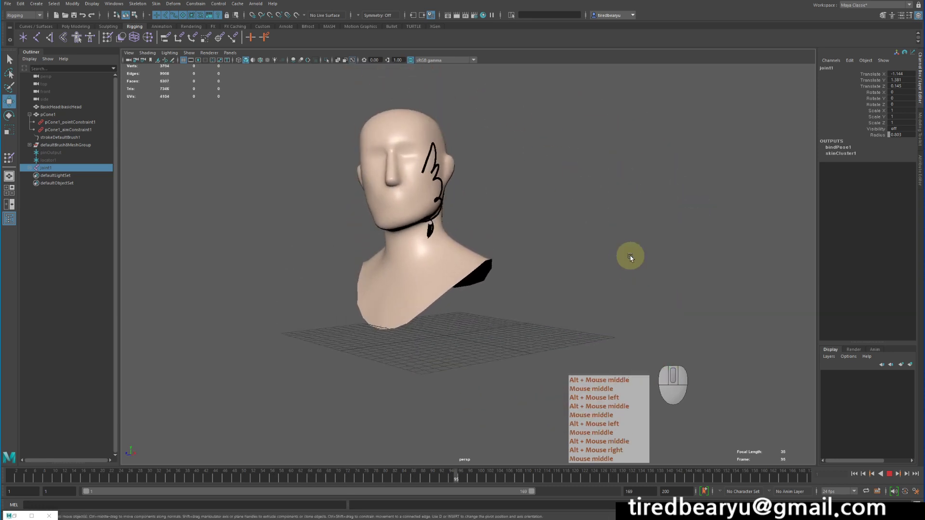
click(890, 474)
alt+drag(549, 250, 518, 262)
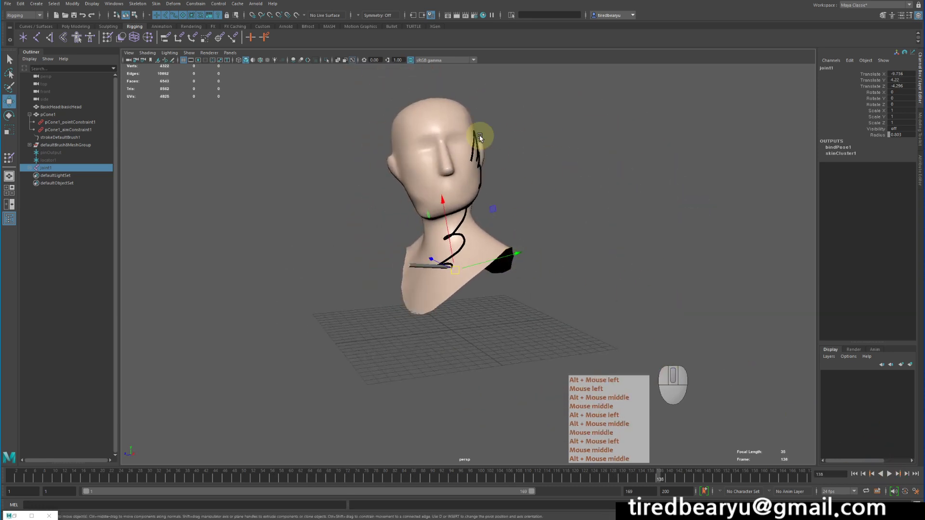
- Save the head scene, accepting the student version notice, and start a new empty scene
key(ctrl+s)
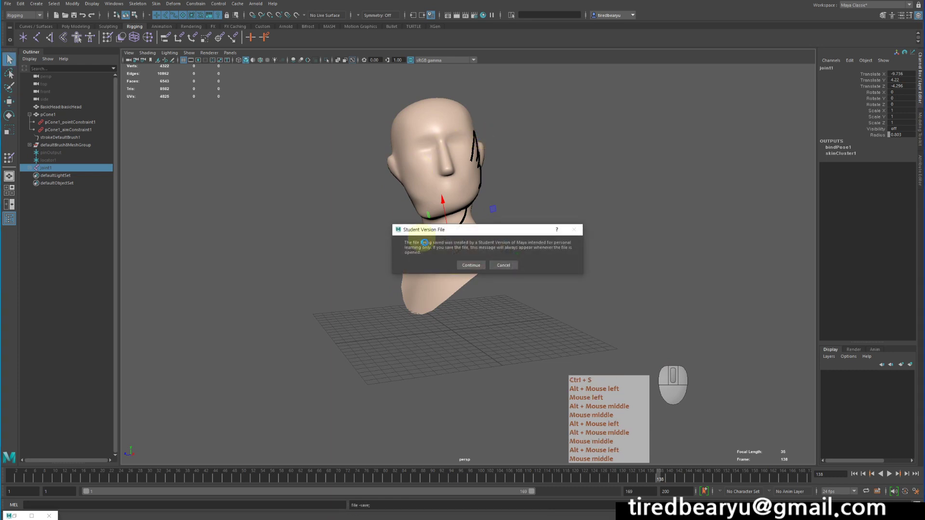
click(467, 265)
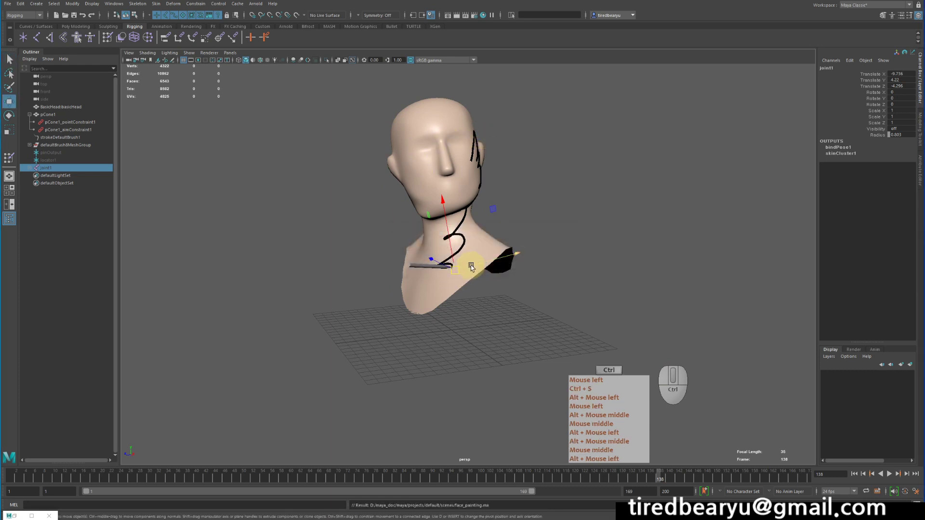
key(ctrl+n)
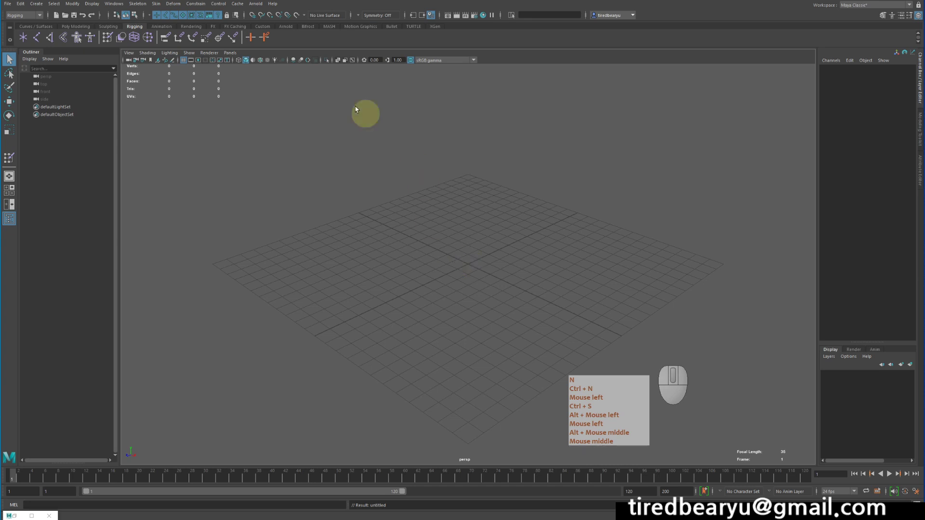
- Create a polygon sphere at the centre of the grid
click(40, 27)
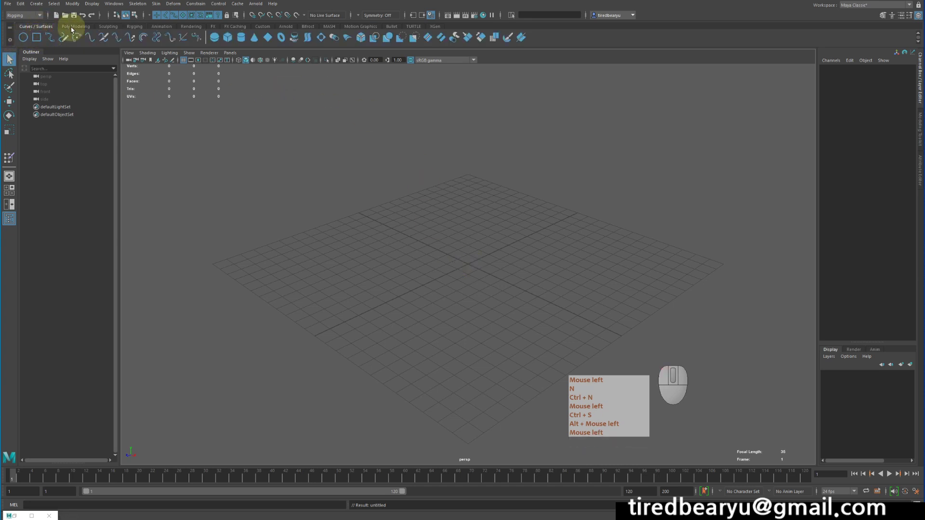
click(71, 26)
click(22, 37)
alt+right_drag(564, 159, 547, 172)
alt+drag(548, 172, 504, 159)
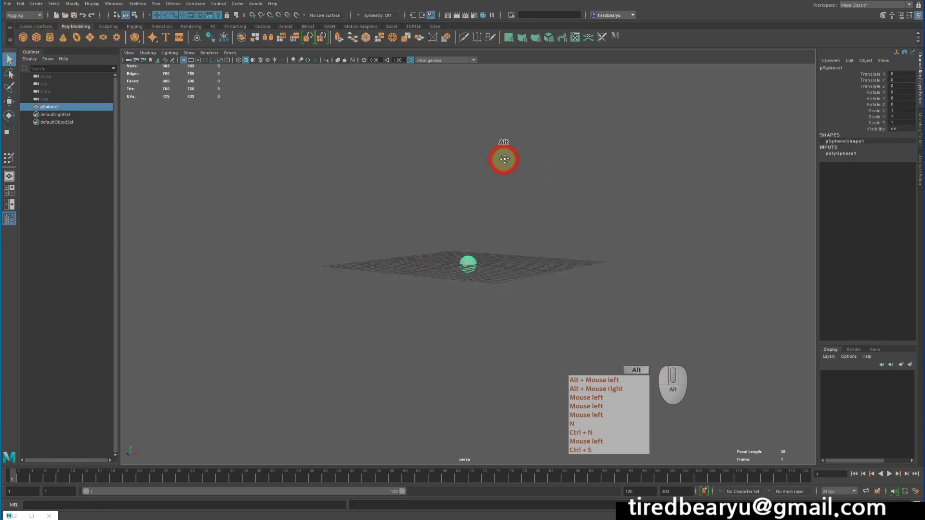
- Scale the sphere uniformly to about 15.964 and move it to about X 3.557, Y 19.817, Z -5.071
key(r)
middle_drag(482, 190, 725, 214)
key(w)
middle_drag(460, 257, 514, 93)
alt+right_drag(514, 93, 482, 164)
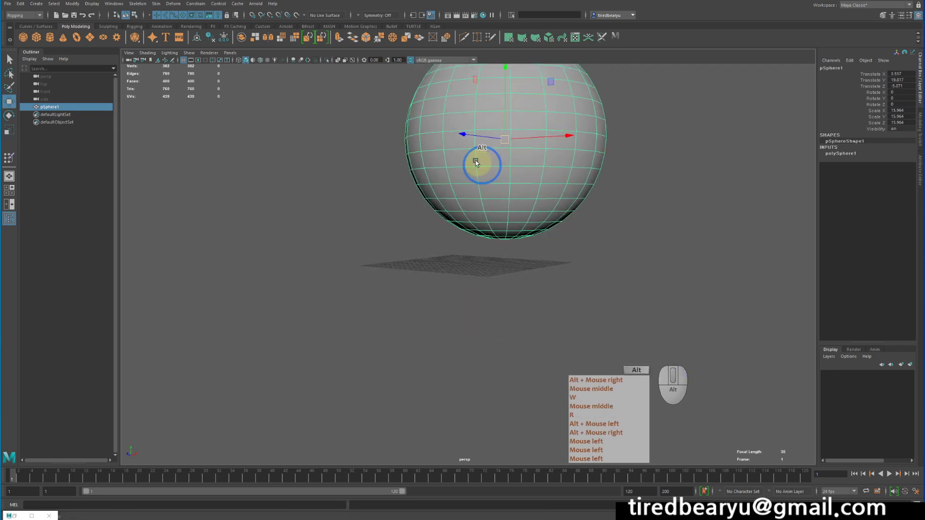
alt+middle_drag(475, 160, 433, 264)
key(q)
click(593, 217)
click(618, 234)
click(467, 215)
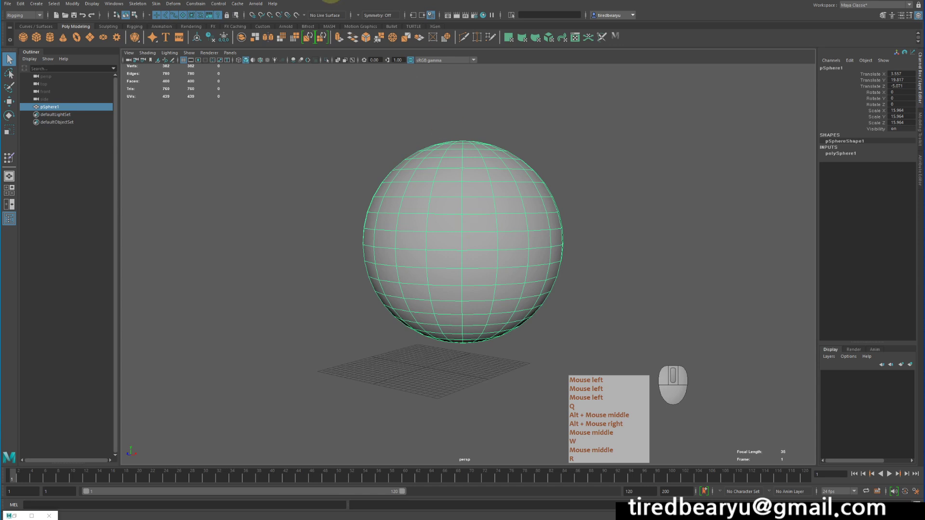
- Switch to the Modeling command set and detach the Generate commands as a floating window beside the sphere
click(19, 17)
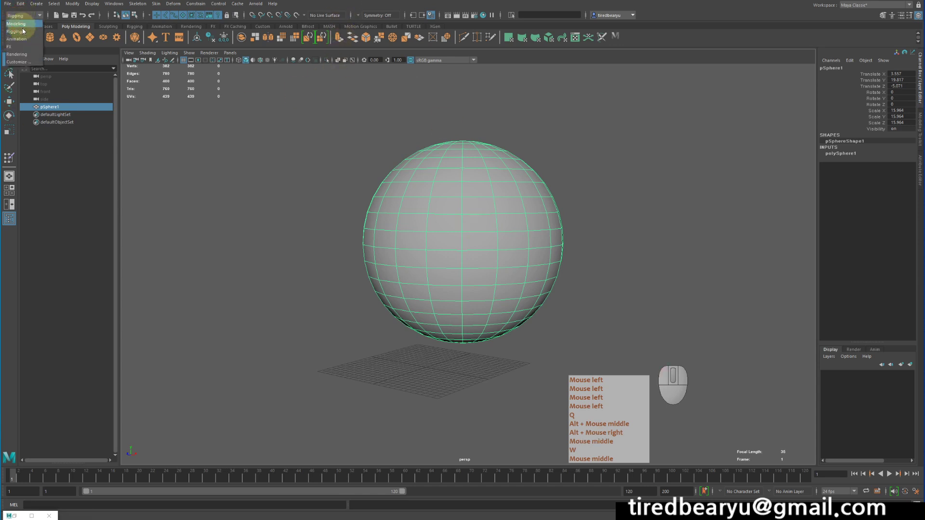
click(17, 24)
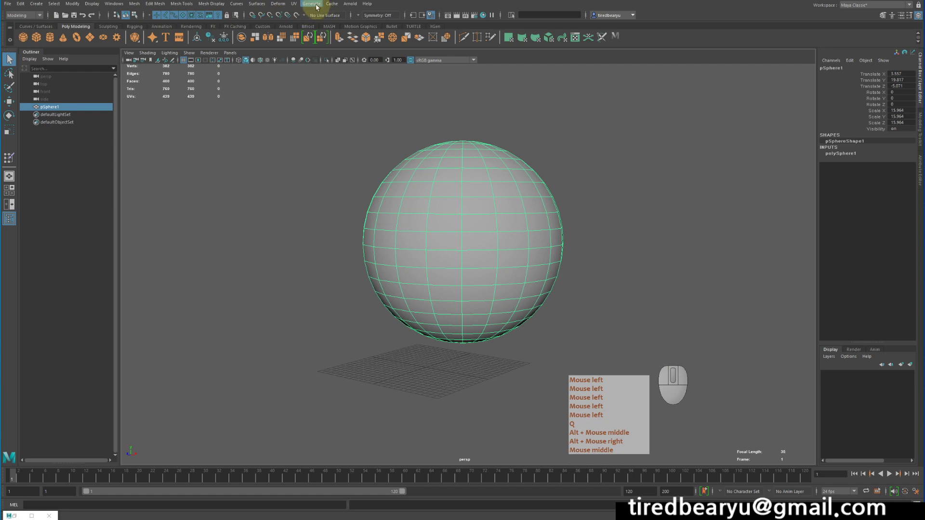
click(313, 3)
click(318, 10)
drag(319, 13, 702, 33)
alt+middle_drag(538, 199, 449, 178)
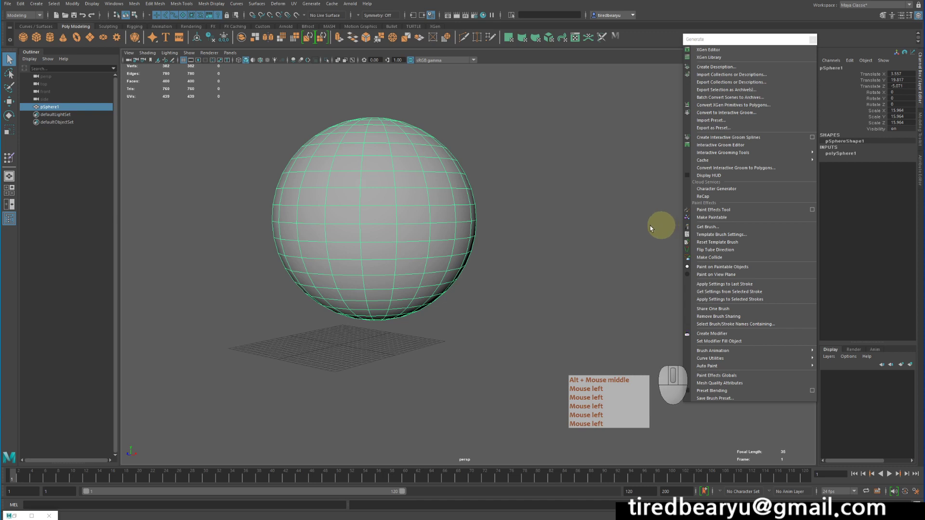
- Make the sphere paintable for Paint Effects and leave it selected
click(477, 325)
drag(395, 136, 484, 233)
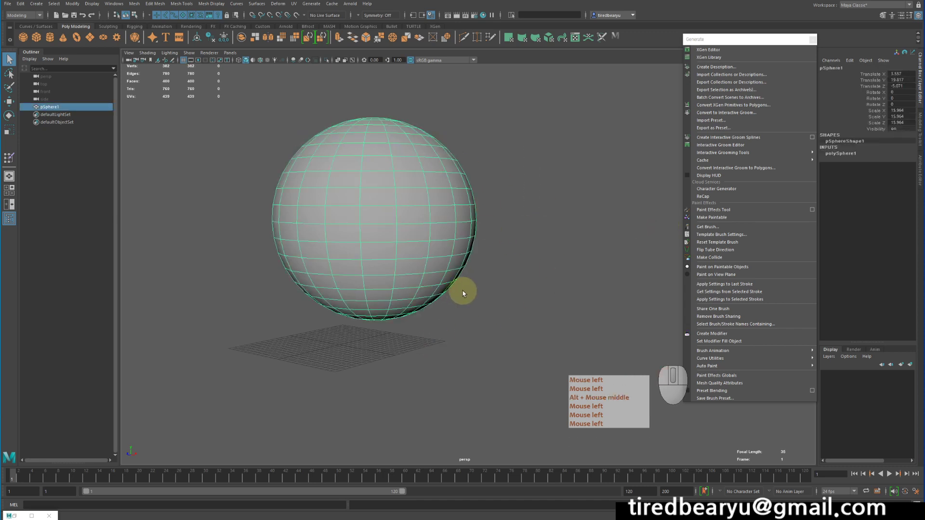
click(721, 218)
click(492, 250)
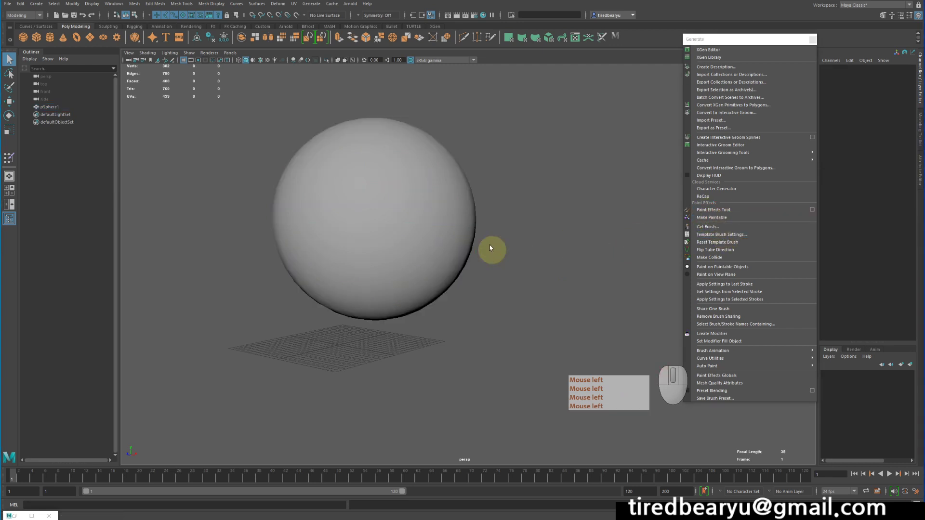
click(368, 130)
click(382, 132)
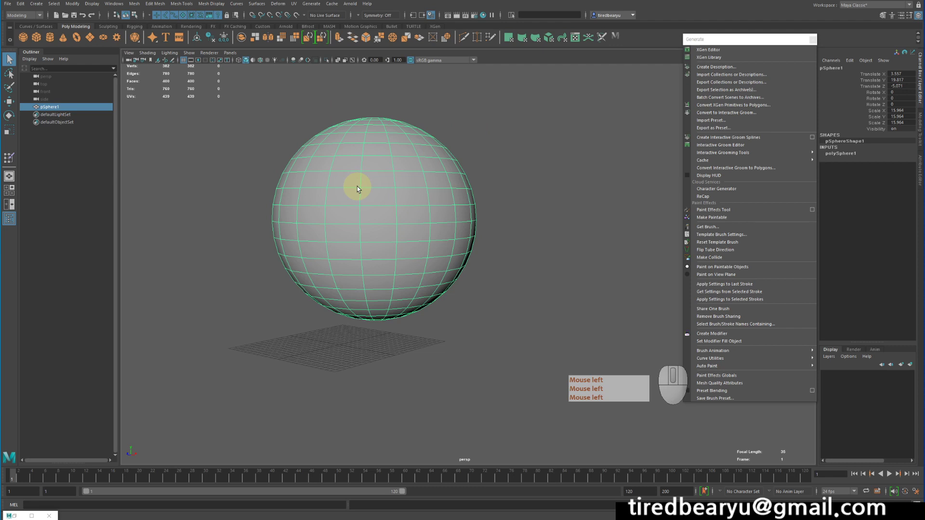
- Activate the Paint Effects Tool, paint a trial stroke across the sphere and undo it
click(721, 211)
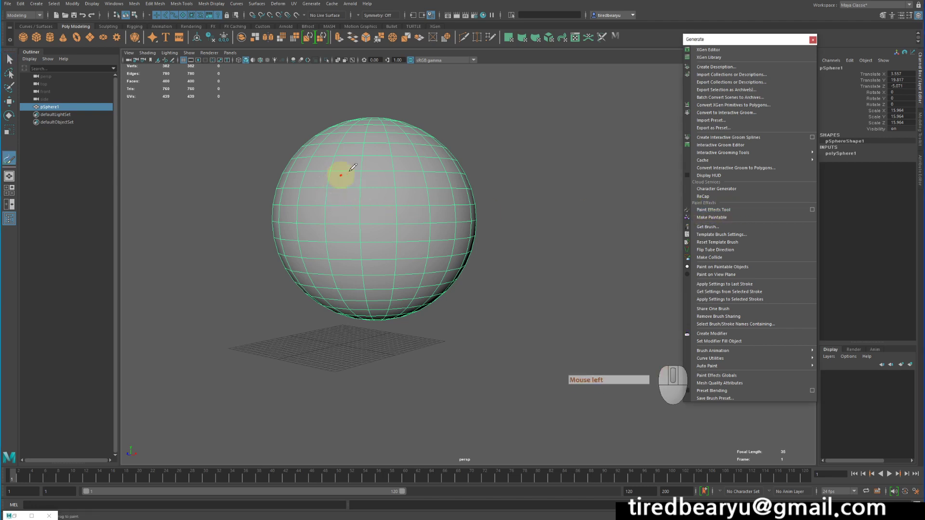
mouse_move(386, 164)
mouse_down()
mouse_move(388, 200)
mouse_move(429, 248)
mouse_up()
mouse_move(496, 227)
alt+mouse_down()
mouse_move(558, 213)
mouse_move(491, 223)
mouse_move(506, 192)
mouse_move(561, 215)
mouse_move(562, 225)
alt+mouse_up()
key(z)
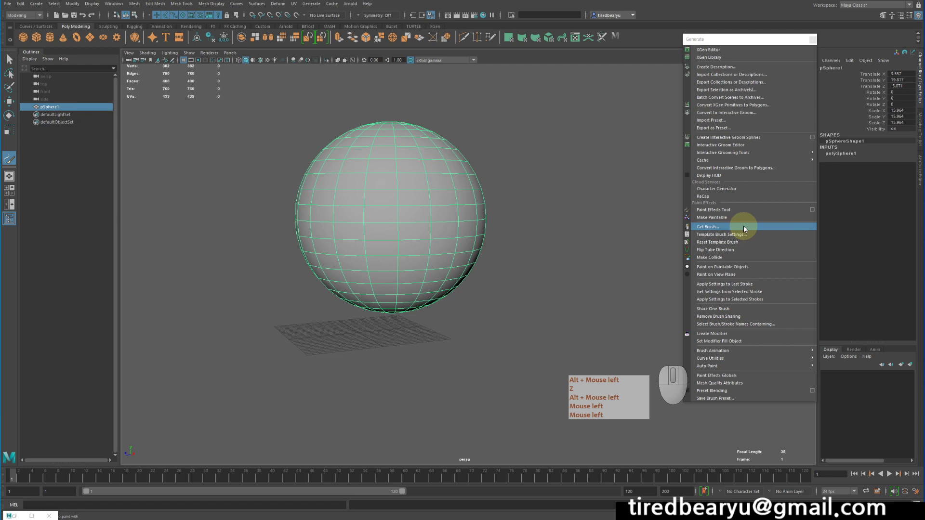
- Browse the Airbrush and Animal folders of the Paint Effects brush library, and close the Content Browser
click(715, 228)
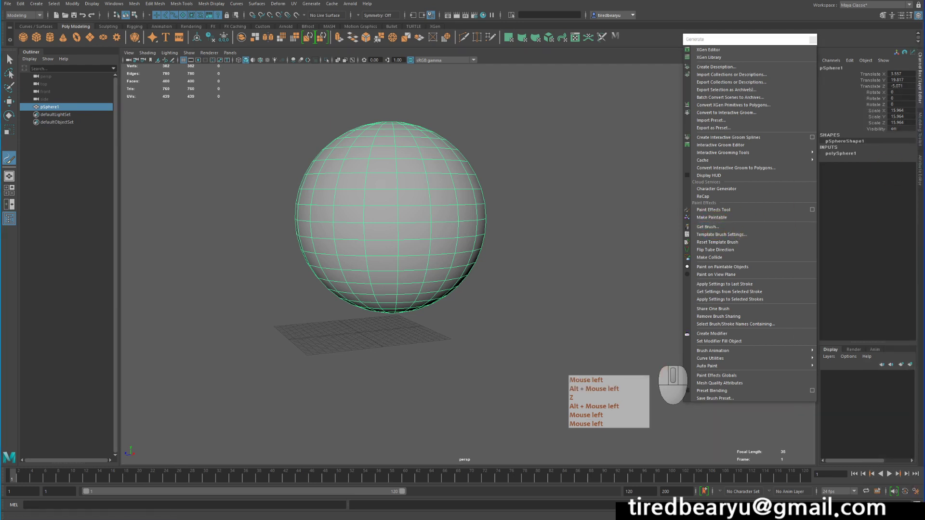
drag(871, 29, 421, 30)
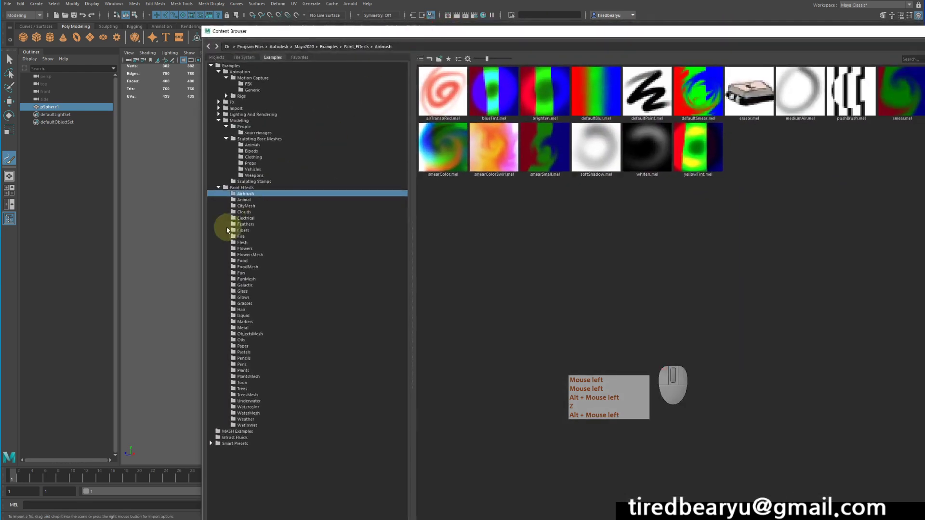
click(246, 200)
click(248, 194)
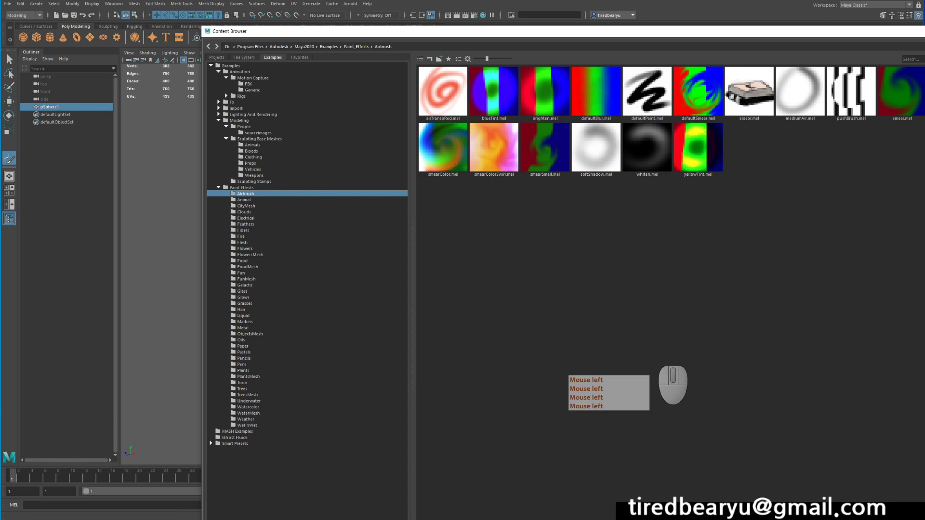
drag(898, 32, 745, 66)
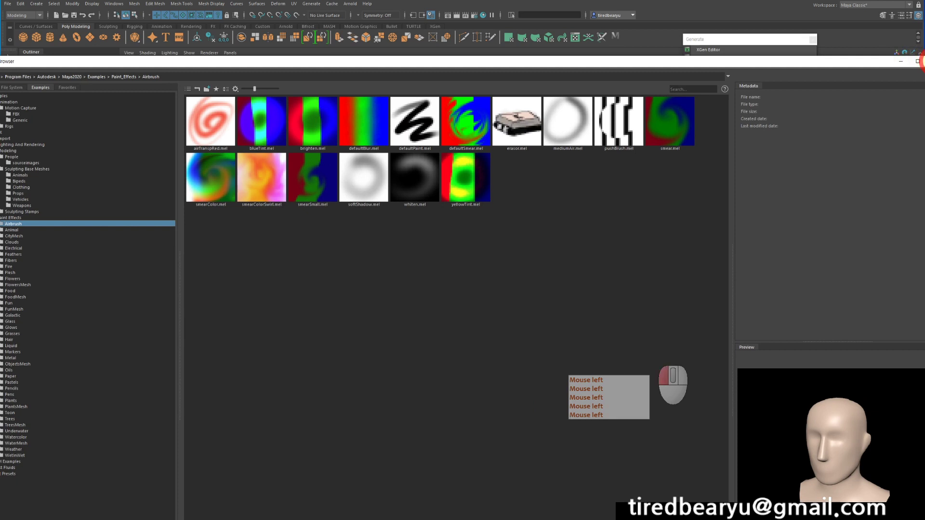
click(921, 59)
- Try painting a default brush stroke on the sphere's upper part and undo it
alt+drag(532, 235, 655, 205)
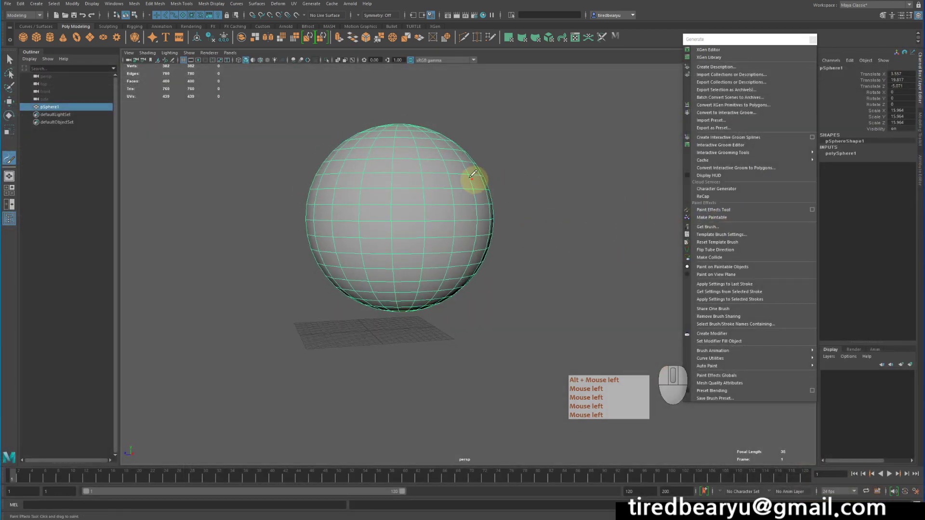
mouse_move(422, 144)
mouse_down()
mouse_move(356, 185)
mouse_move(410, 194)
mouse_move(446, 215)
mouse_move(398, 280)
mouse_move(448, 269)
mouse_move(460, 151)
mouse_move(449, 171)
mouse_up()
alt+drag(478, 199, 467, 203)
key(w)
click(545, 254)
mouse_move(544, 254)
alt+mouse_down()
mouse_move(494, 262)
mouse_move(519, 257)
mouse_move(511, 250)
alt+mouse_up()
key(z)
key(z)
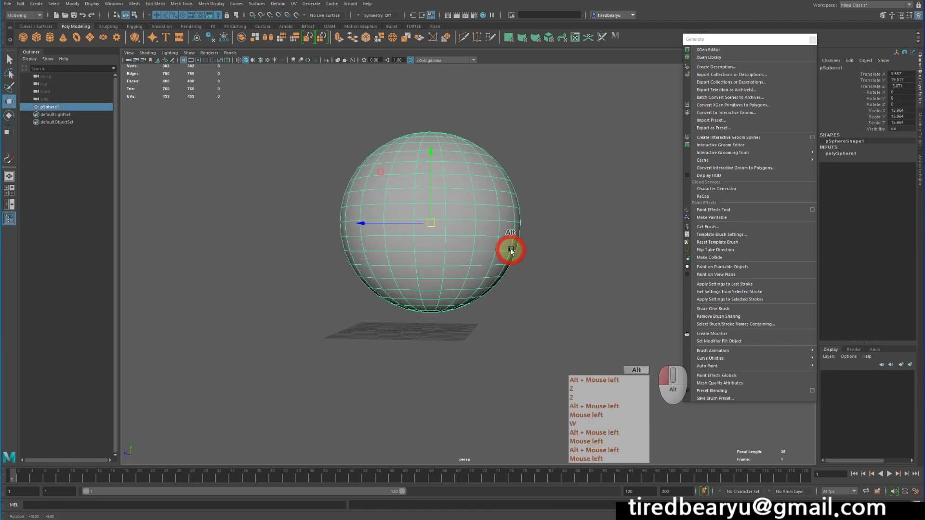
- Paint one long looping stroke over the front of the sphere with the default Paint Effects brush
alt+middle_drag(511, 251, 531, 280)
key(y)
drag(451, 207, 453, 221)
alt+drag(492, 207, 512, 231)
key(ctrl+z)
mouse_move(463, 156)
mouse_down()
mouse_move(406, 172)
mouse_move(423, 248)
mouse_move(458, 244)
mouse_move(487, 198)
mouse_move(430, 219)
mouse_up()
key(w)
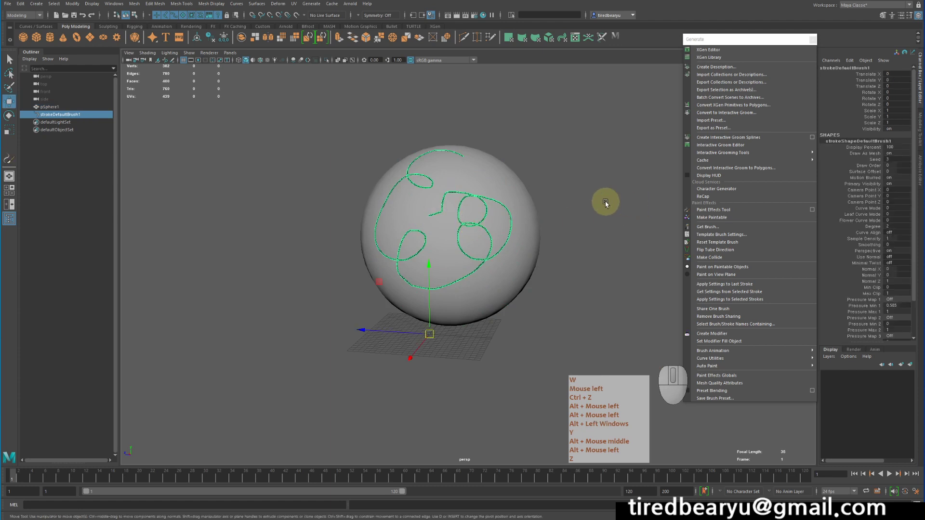
- Move the sphere down and away from the grid to test whether the painted stroke follows
click(573, 231)
alt+middle_drag(573, 232, 532, 275)
alt+drag(533, 275, 561, 261)
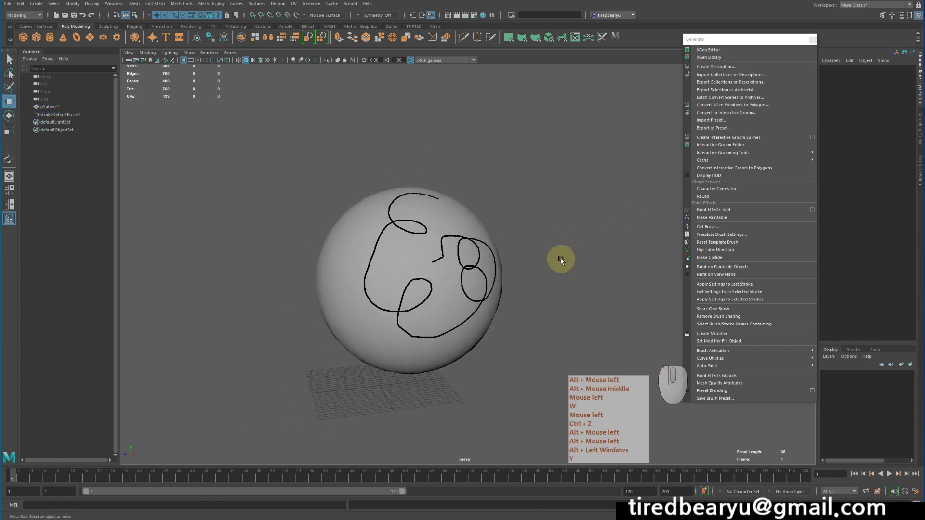
drag(437, 257, 562, 325)
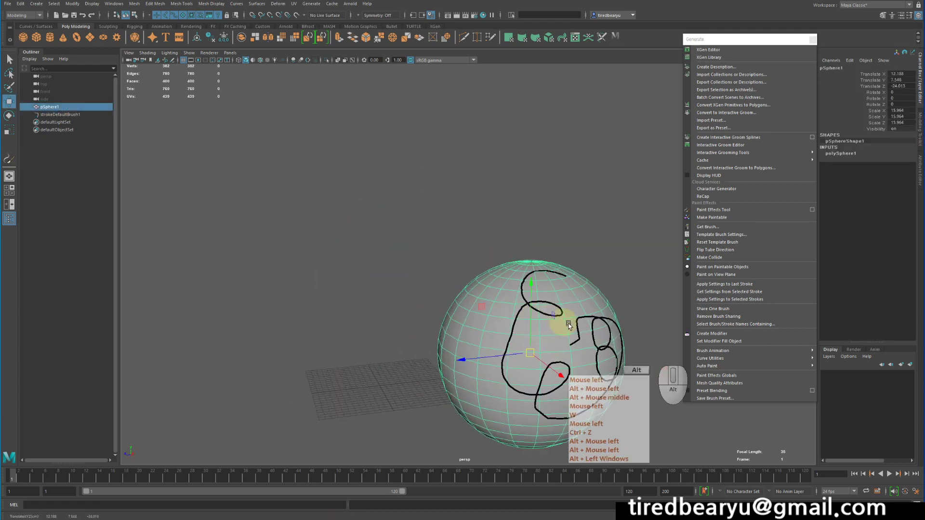
alt+middle_drag(564, 323, 536, 209)
- Select only the painted stroke and try to move it separately from the sphere
click(410, 308)
click(573, 310)
mouse_move(577, 310)
middle_down()
mouse_move(418, 165)
mouse_move(362, 169)
middle_up()
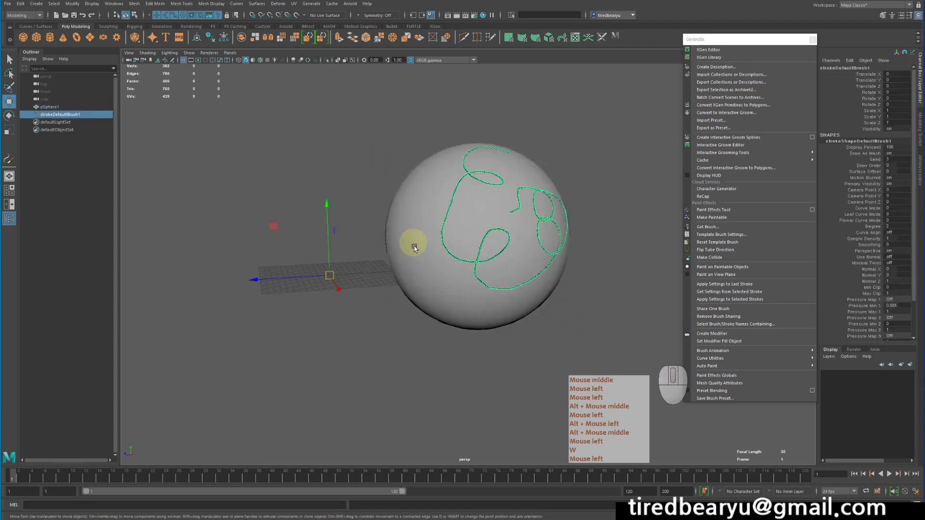
- Move the sphere to about X 7.01, Y 13.747, Z -11.937
click(430, 263)
key(w)
mouse_move(602, 226)
middle_down()
mouse_move(471, 141)
mouse_move(532, 196)
mouse_move(587, 219)
middle_up()
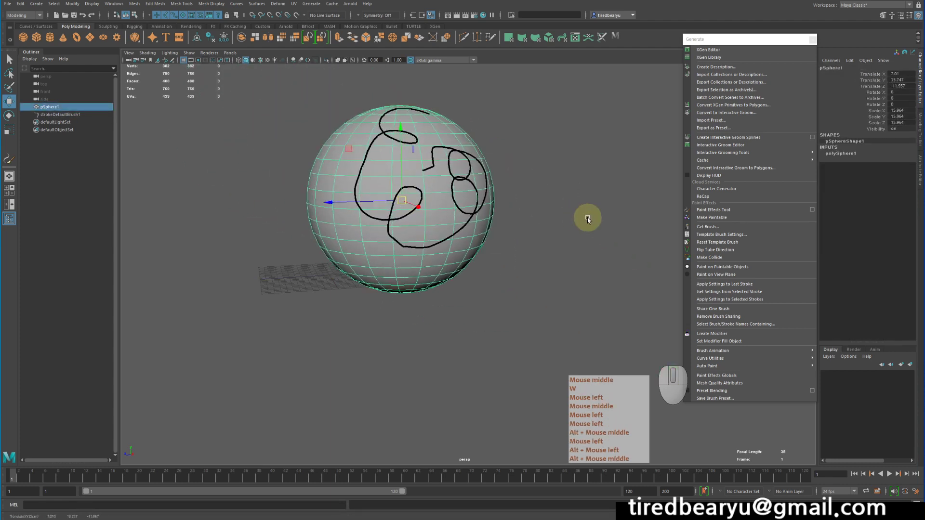
- Try moving the stroke independently of the sphere again and undo the move
alt+drag(414, 238, 455, 231)
right_drag(573, 192, 529, 193)
alt+drag(465, 207, 539, 227)
drag(537, 229, 346, 169)
key(w)
middle_drag(576, 228, 524, 231)
key(z)
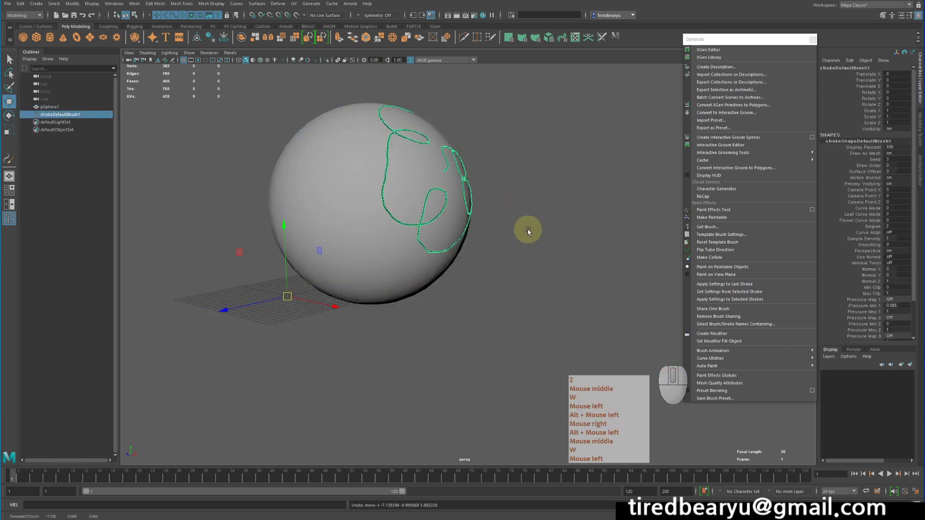
- Try moving a group of the sphere's vertices with Soft Select on, undo it and return to object selection
click(262, 171)
click(308, 160)
right_drag(301, 161, 270, 163)
mouse_move(259, 153)
mouse_down()
mouse_move(378, 246)
mouse_move(368, 244)
mouse_move(367, 255)
mouse_up()
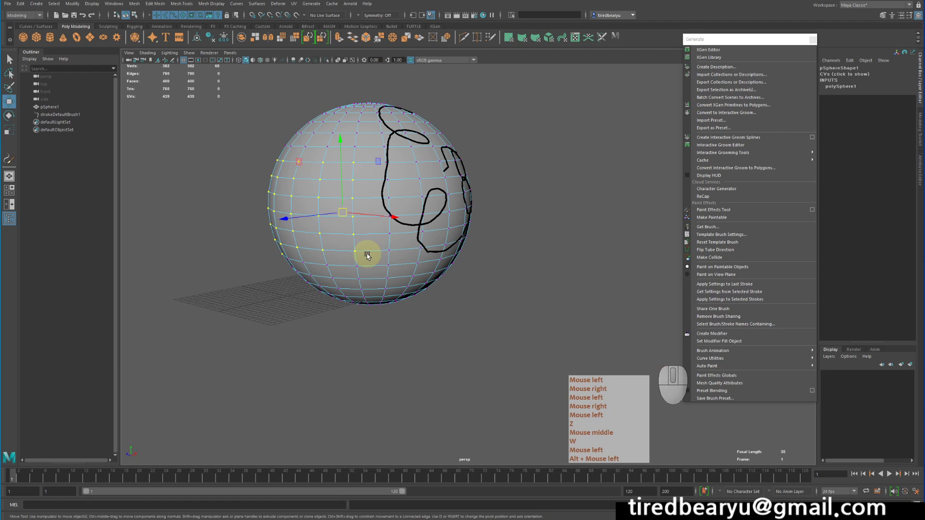
key(b)
middle_drag(529, 274, 506, 297)
key(z)
right_drag(413, 156, 508, 154)
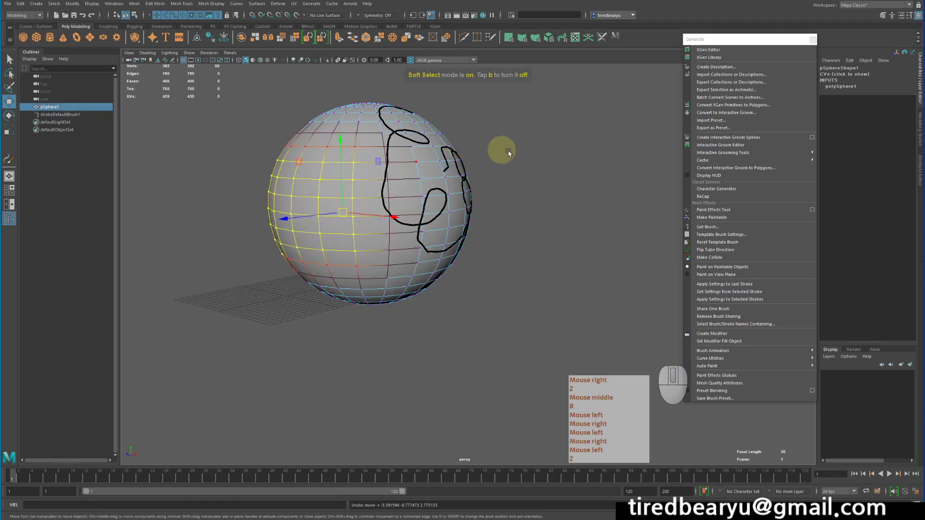
click(507, 162)
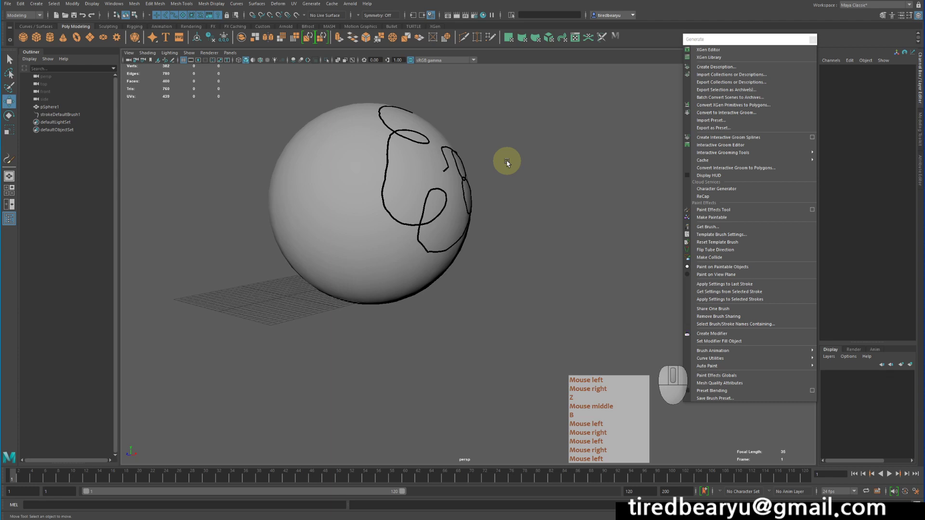
- Try moving the sphere to see how the painted stroke follows, undo the move and clear the selection
alt+middle_drag(528, 222, 464, 258)
alt+drag(459, 262, 368, 281)
alt+right_drag(380, 277, 542, 291)
alt+middle_drag(540, 297, 511, 395)
alt+drag(511, 396, 554, 357)
click(495, 303)
key(z)
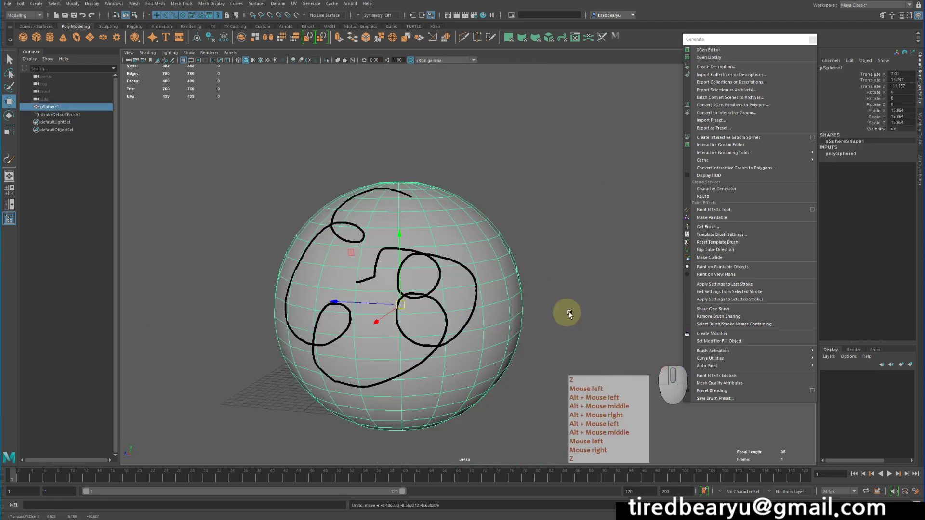
click(599, 313)
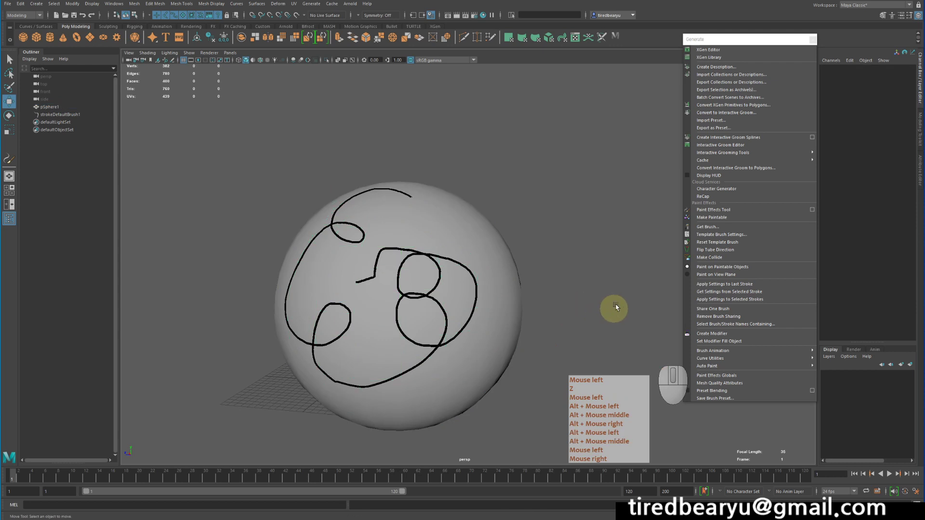
- Close the floating Generate menu and open the painted stroke's defaultBrush1 attributes
click(815, 41)
click(523, 180)
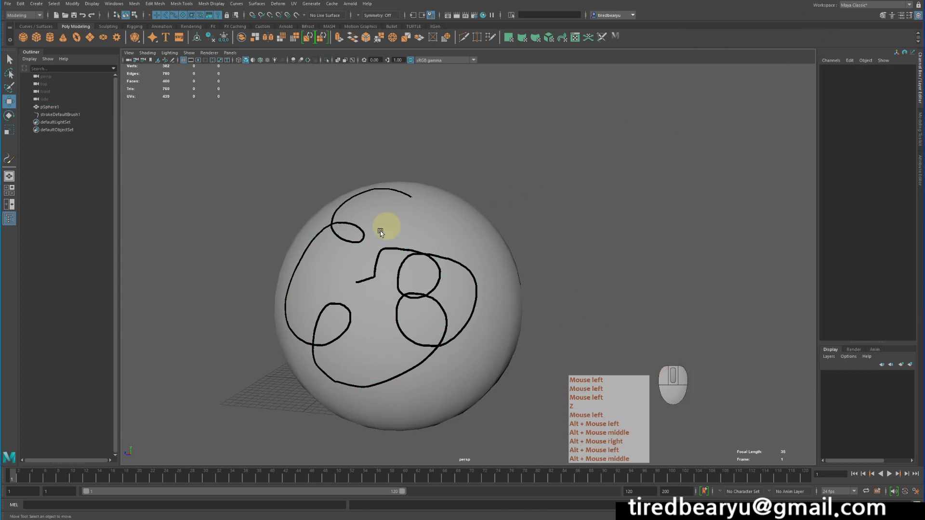
alt+middle_drag(375, 248, 401, 195)
click(73, 115)
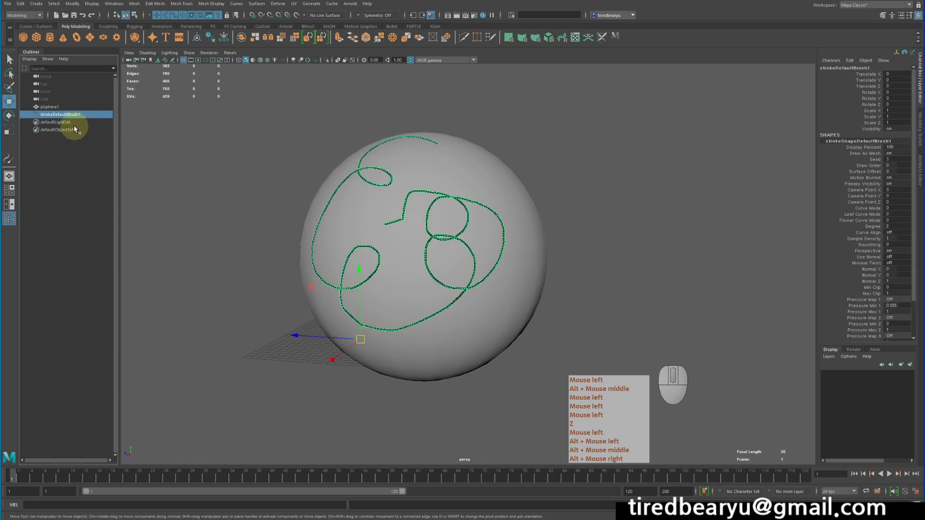
key(ctrl+a)
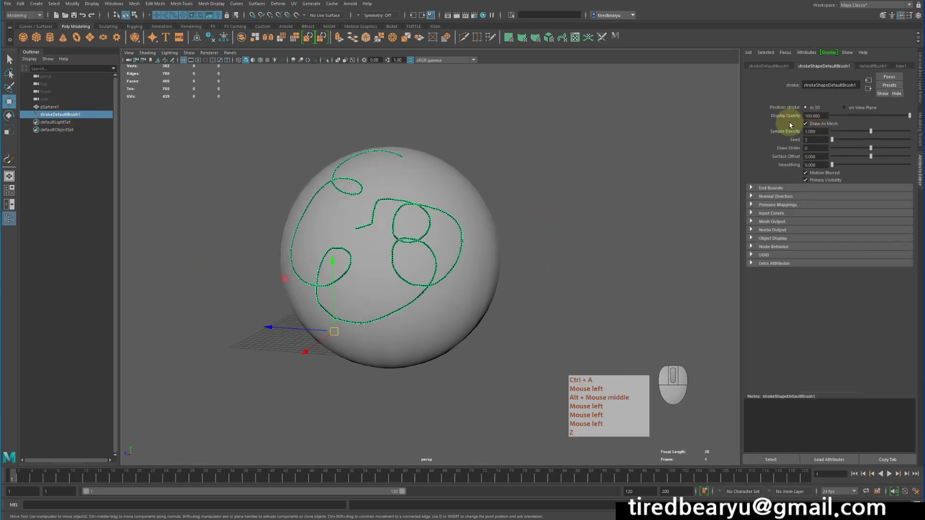
click(874, 66)
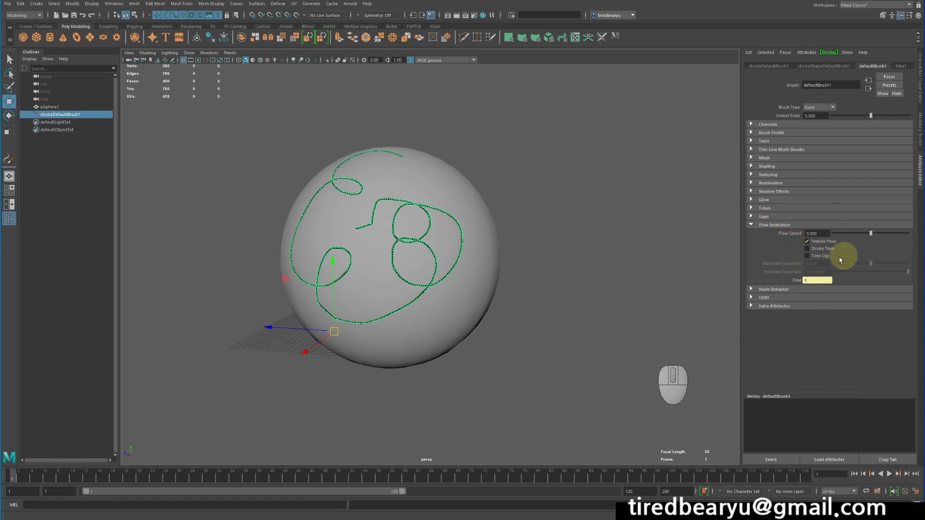
- Turn on Time Clip in the brush's Flow Animation settings and scrub the timeline to test the stroke
click(821, 257)
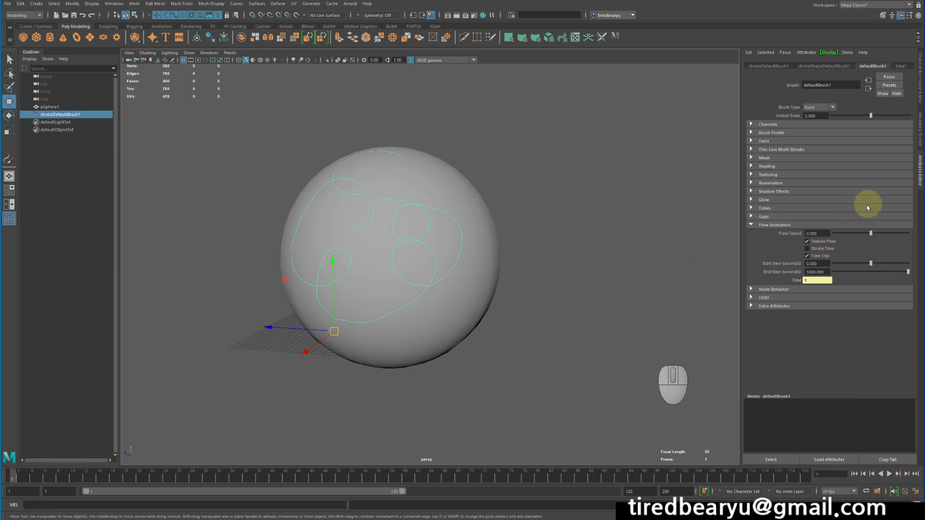
drag(12, 477, 921, 430)
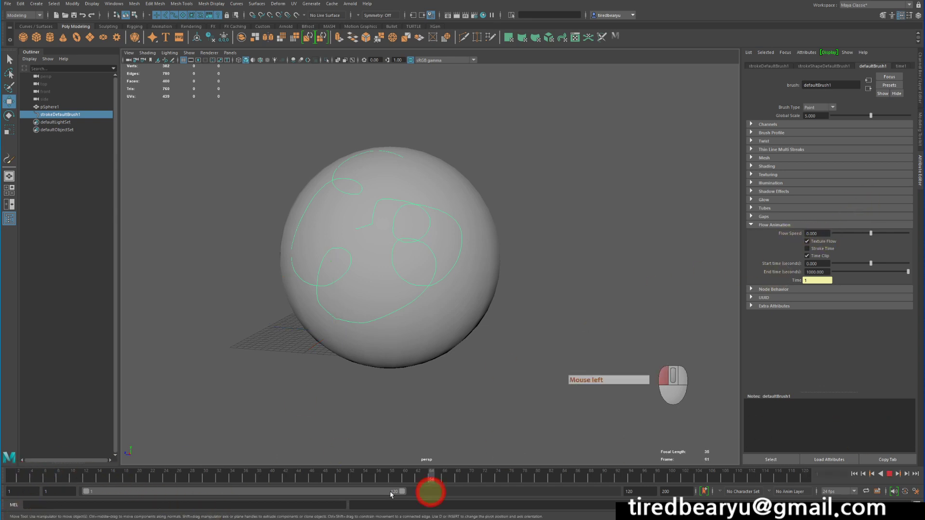
drag(391, 495, 723, 475)
- Set the brush's Flow Speed to 10 and scrub the timeline back to frame 1 to test it
click(824, 234)
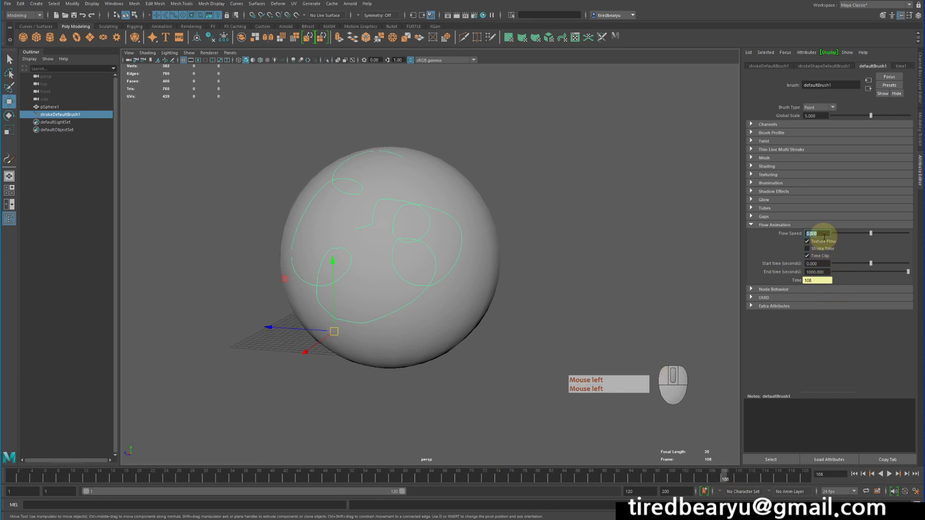
text(10)
key(Return)
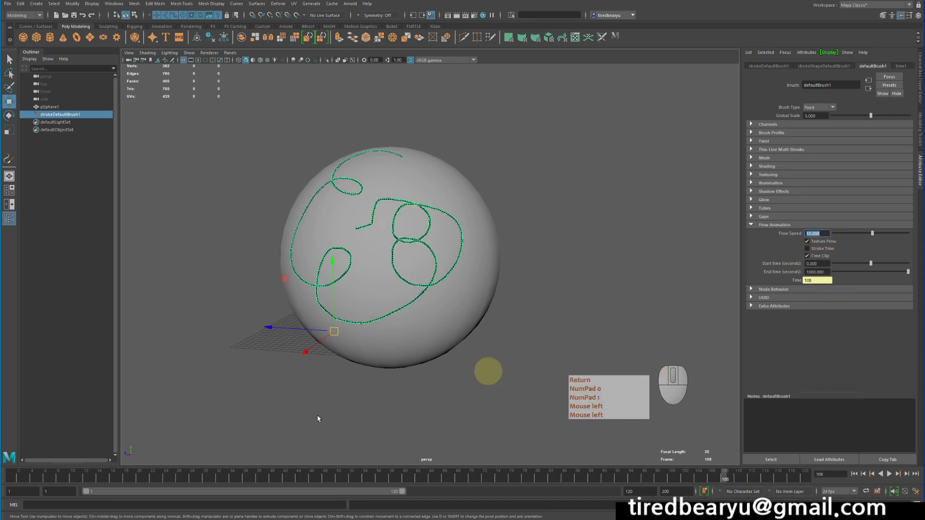
click(327, 392)
mouse_move(285, 477)
mouse_down()
mouse_move(10, 479)
mouse_move(840, 449)
mouse_up()
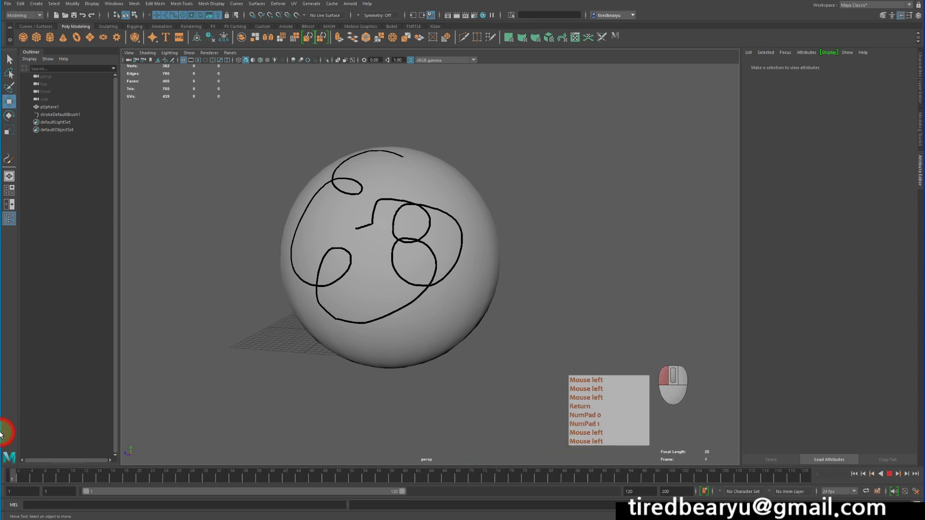
drag(1, 435, 2, 434)
- Reselect the stroke, set its Flow Speed to 1 and scrub the timeline to frame 97
click(438, 268)
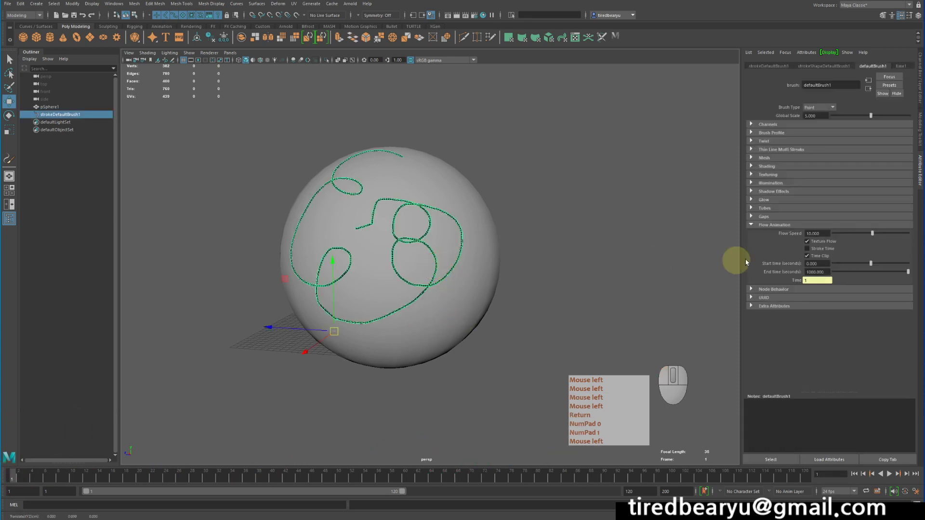
drag(824, 232, 768, 237)
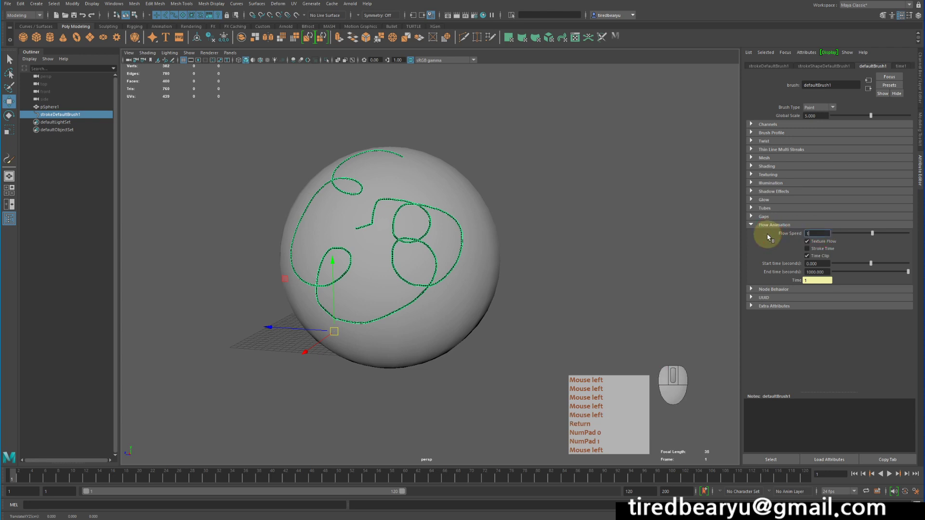
text(1)
key(Return)
drag(22, 478, 650, 477)
click(597, 264)
- Set the stroke's Flow Speed to 2 and scrub the timeline back to frame 1
click(61, 114)
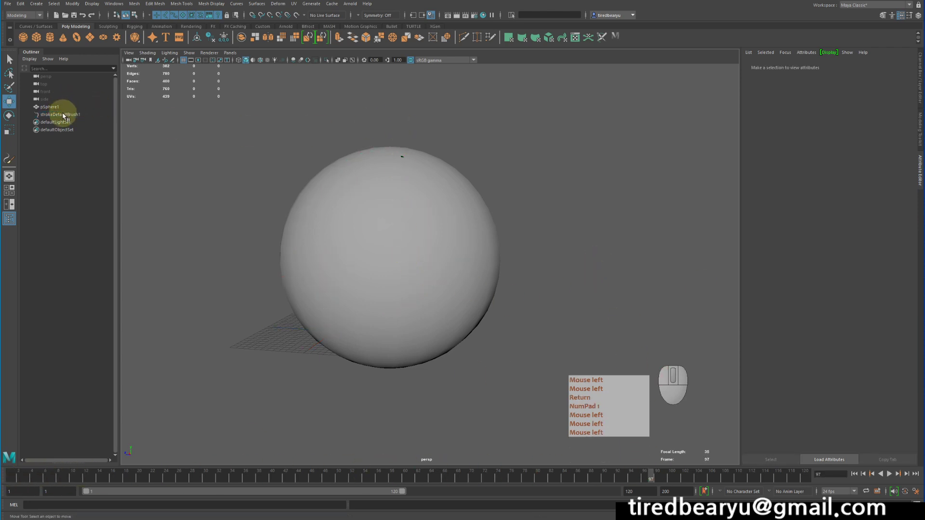
double_click(818, 233)
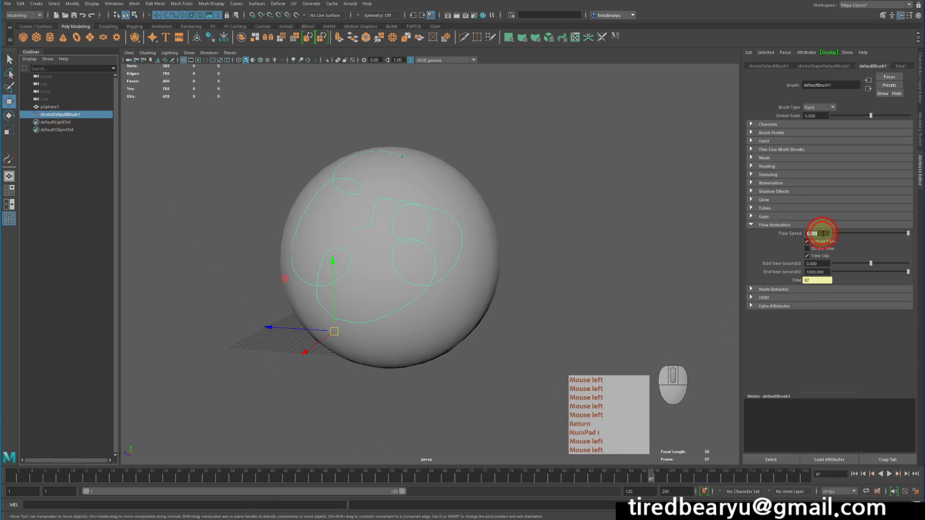
text(2)
key(Return)
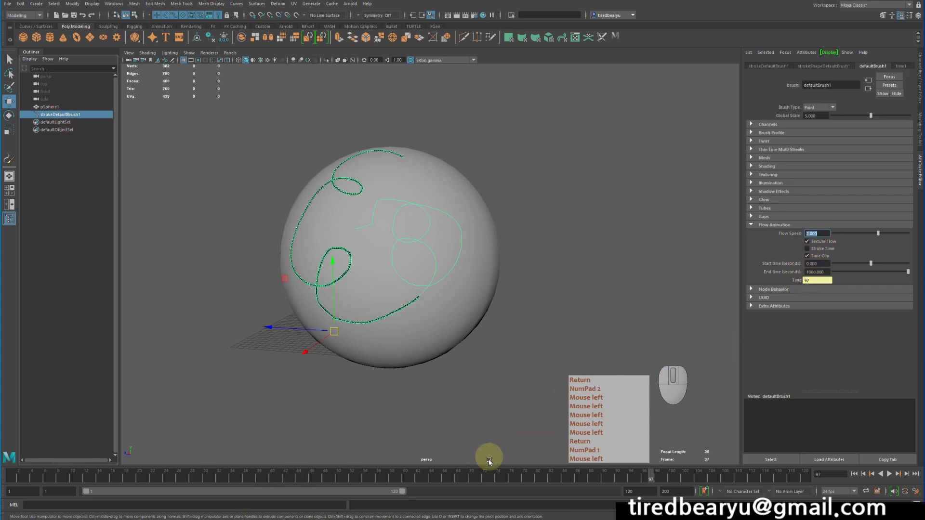
drag(428, 476, 9, 505)
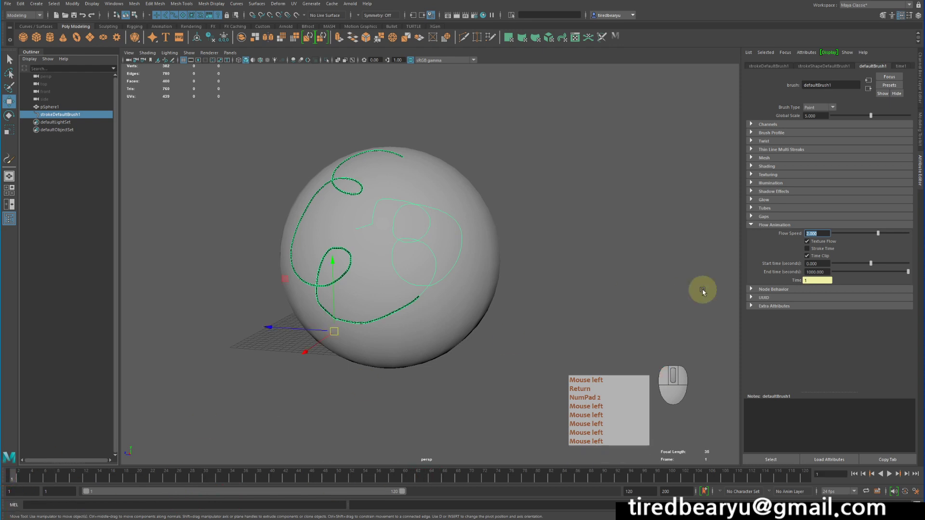
- Key the stroke's Flow Speed at 0 on frame 1 and go to frame 120
click(819, 234)
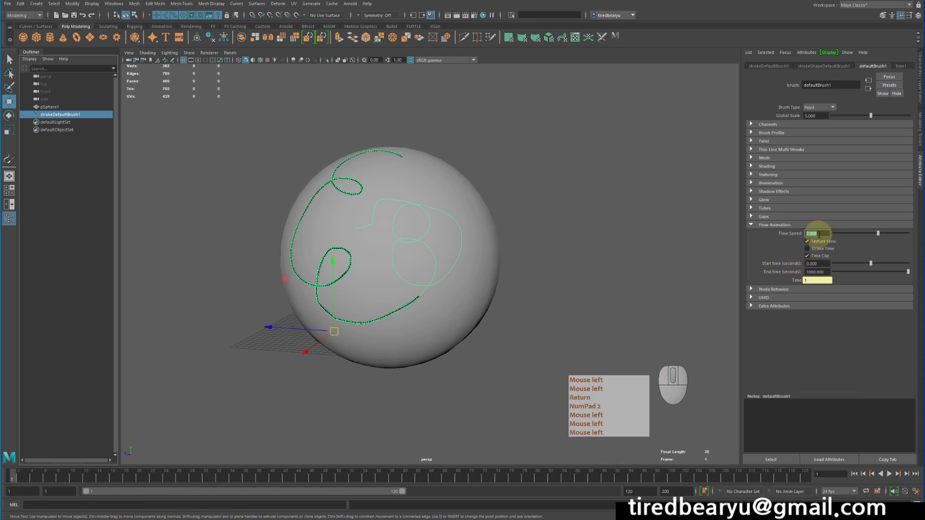
text(0)
key(Return)
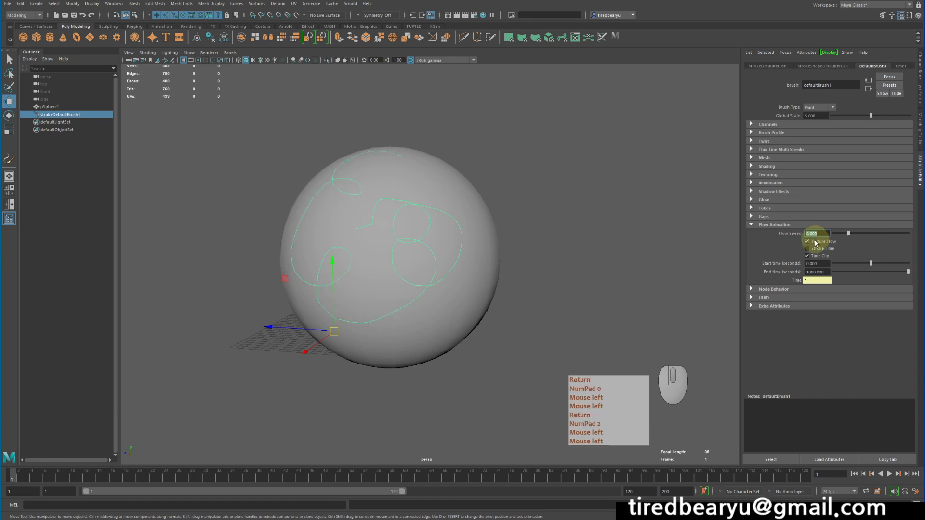
right_drag(814, 234, 824, 244)
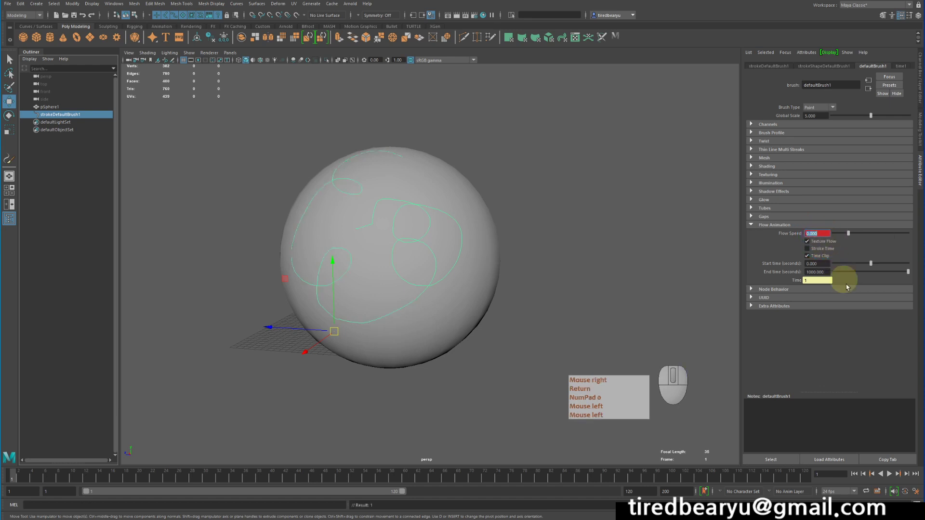
click(804, 476)
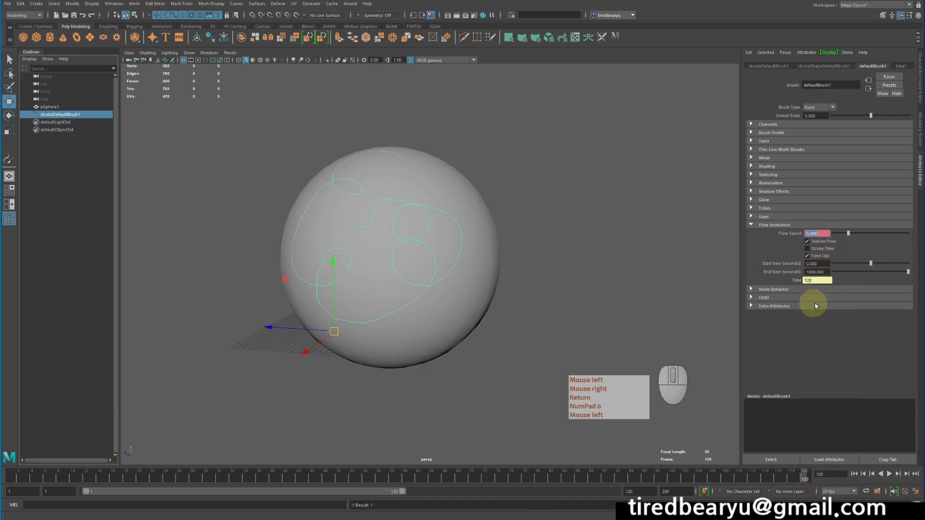
- Raise the stroke's Flow Speed to 3 at frame 120 and key it there
double_click(826, 234)
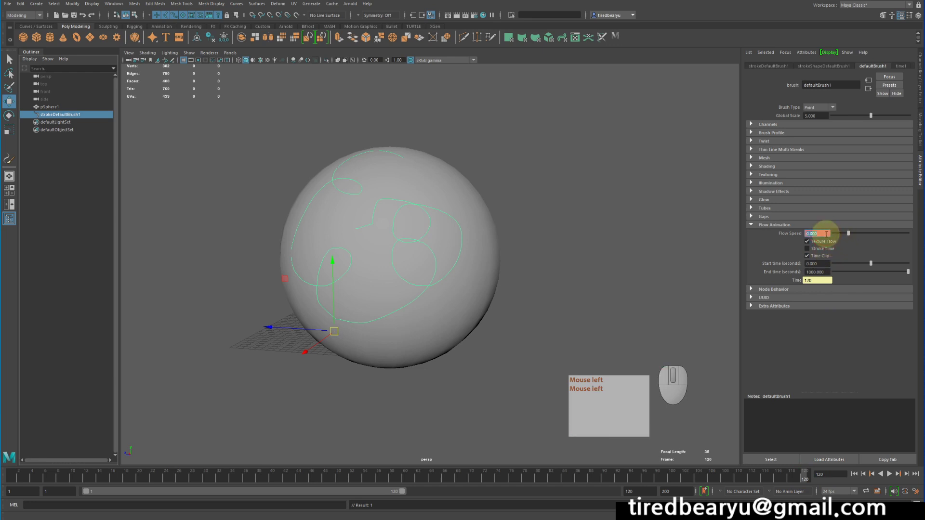
text(2)
key(Return)
text(3)
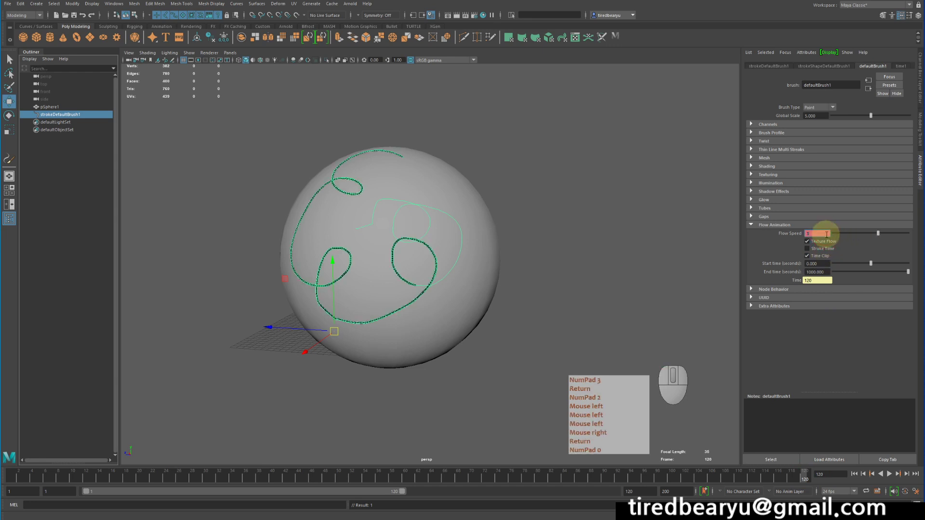
key(Return)
right_drag(820, 233, 834, 245)
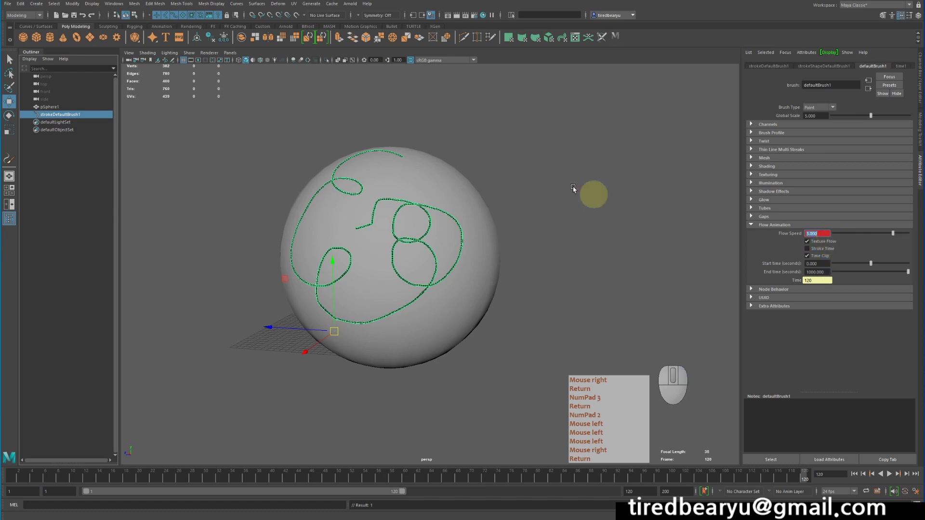
- Scrub the timeline to check how the stroke grows over the sphere, ending on frame 57
click(583, 223)
mouse_move(799, 478)
mouse_down()
mouse_move(414, 491)
mouse_move(8, 479)
mouse_move(906, 480)
mouse_move(101, 466)
mouse_move(620, 467)
mouse_move(773, 424)
mouse_move(42, 427)
mouse_move(415, 441)
mouse_move(620, 433)
mouse_move(809, 412)
mouse_up()
click(455, 219)
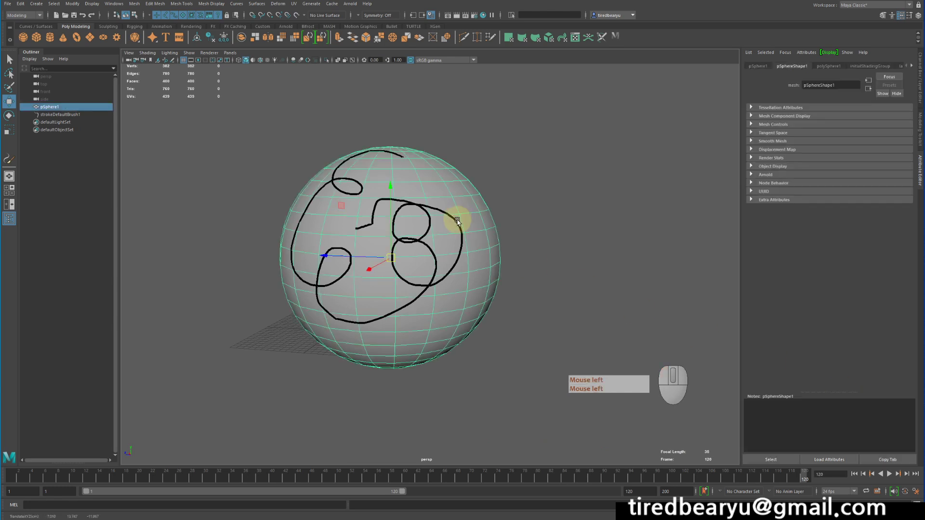
click(458, 221)
mouse_move(61, 471)
mouse_down()
mouse_move(182, 475)
mouse_move(684, 451)
mouse_move(838, 396)
mouse_move(129, 375)
mouse_move(385, 391)
mouse_up()
click(589, 215)
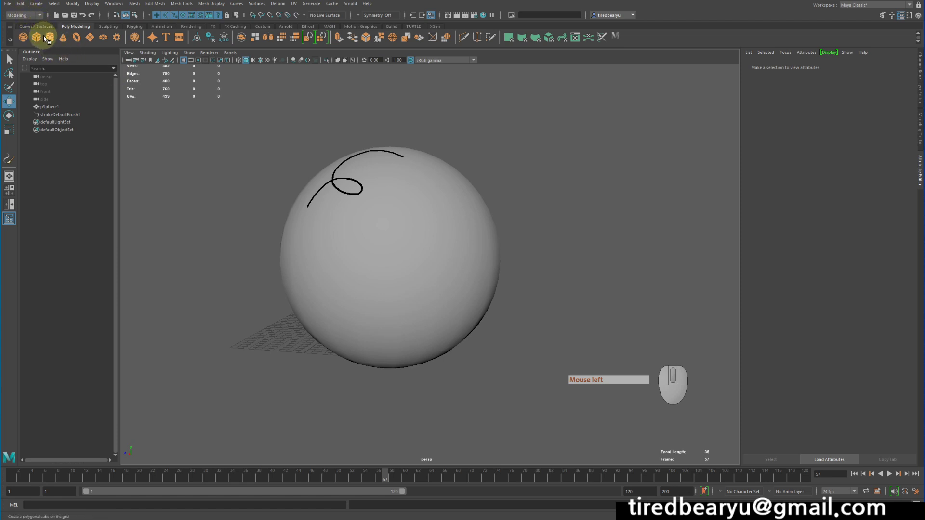
- Create a polygon cone and move it beside the sphere, near the height of the sphere's top
click(352, 183)
key(w)
middle_drag(625, 324, 553, 192)
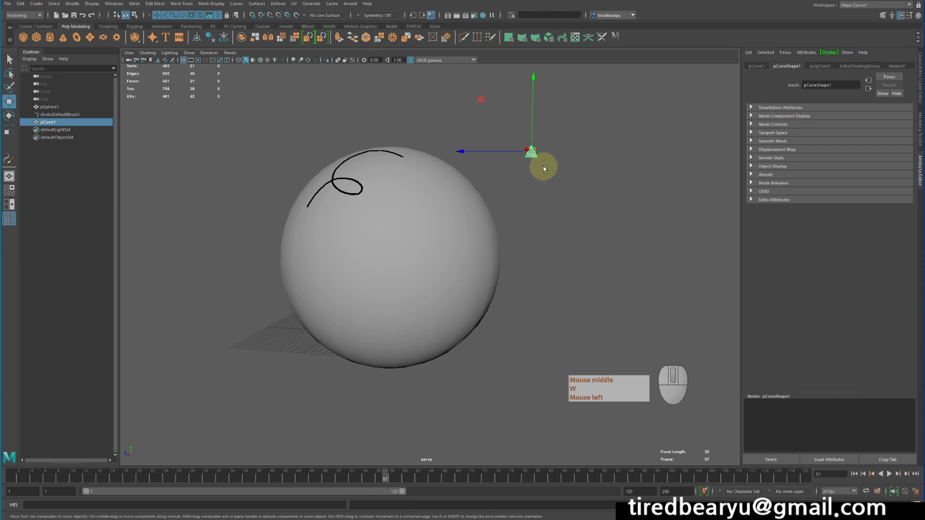
- Select the cone's base face and extrude it downward about 32 units into a long pencil-like shaft
key(q)
right_drag(566, 150, 565, 161)
alt+drag(564, 162, 563, 137)
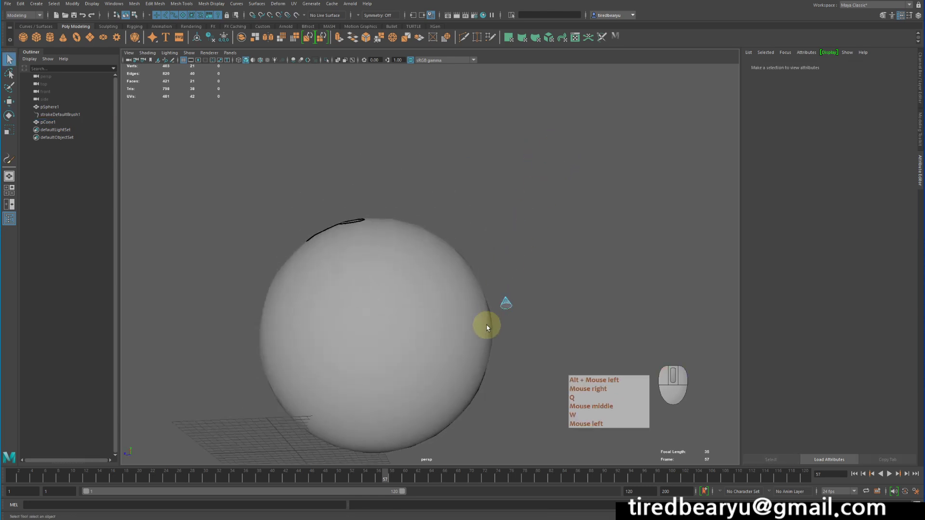
click(502, 305)
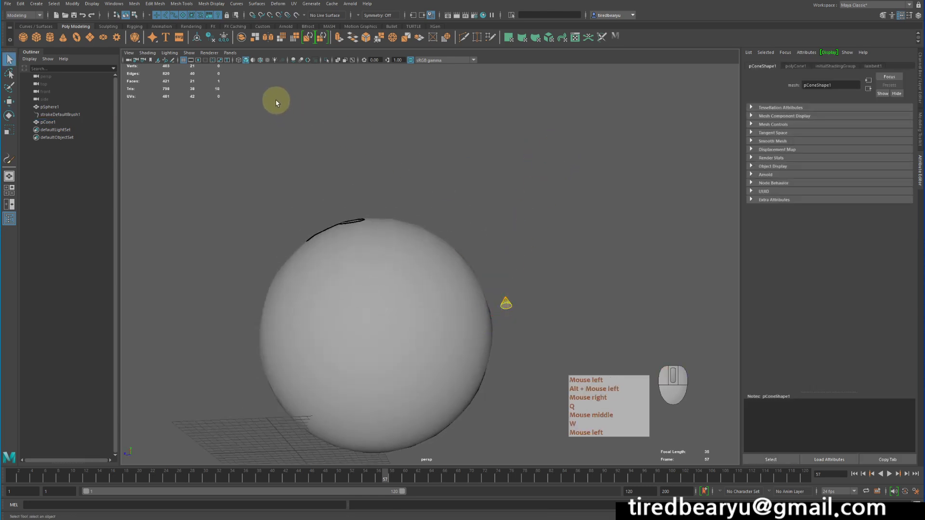
key(b)
alt+drag(380, 140, 373, 165)
key(ctrl+e)
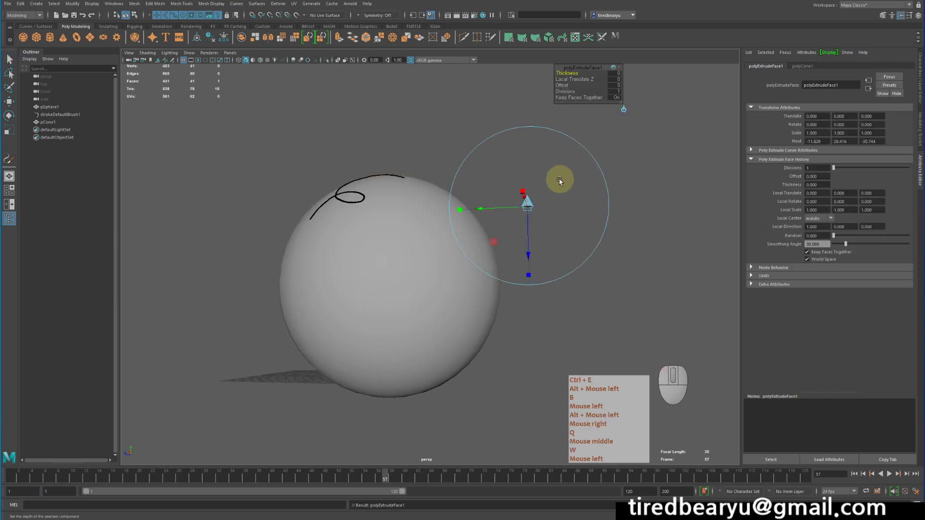
drag(528, 255, 529, 439)
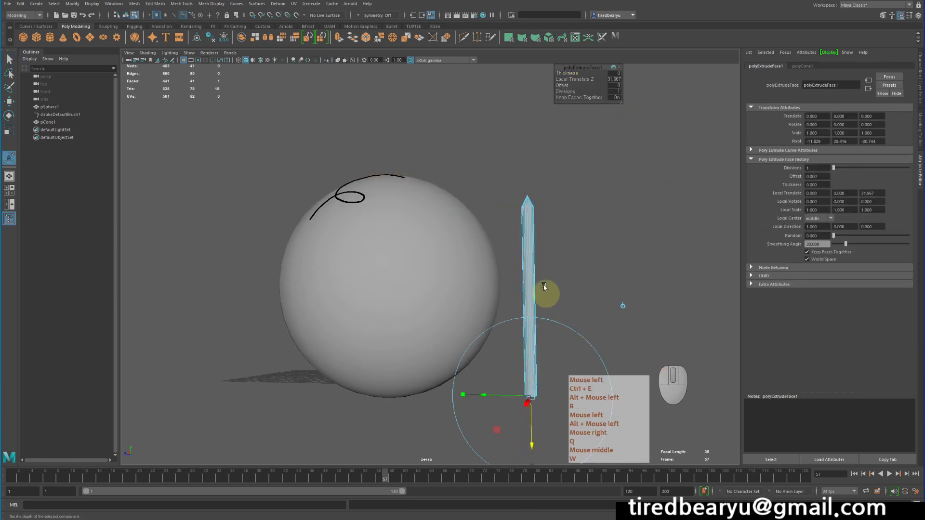
- Return to object selection and scale the pencil shape up along its vertical axis to lengthen its tip
right_drag(536, 252, 599, 224)
click(573, 228)
click(529, 235)
key(r)
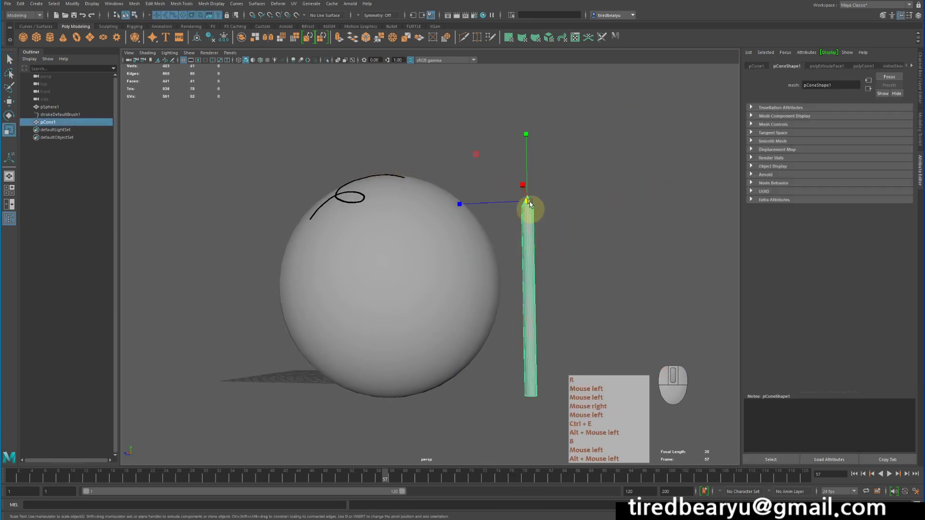
drag(527, 134, 541, 39)
- Move the pencil's bottom vertices up to about the level of the sphere's underside, return to object selection and deselect it
alt+right_drag(539, 106, 503, 193)
right_drag(573, 179, 574, 203)
alt+middle_drag(545, 263, 546, 121)
right_drag(500, 261, 407, 319)
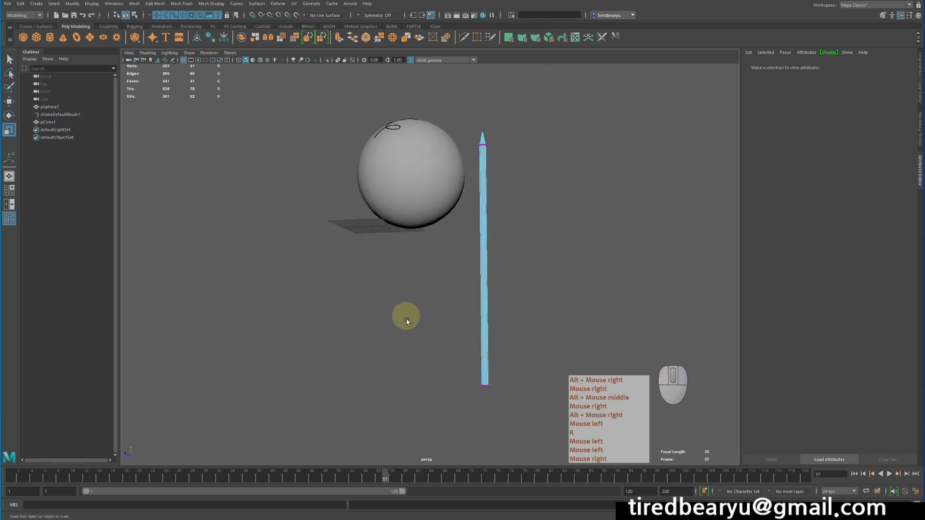
drag(415, 334, 574, 478)
key(w)
drag(485, 313, 501, 168)
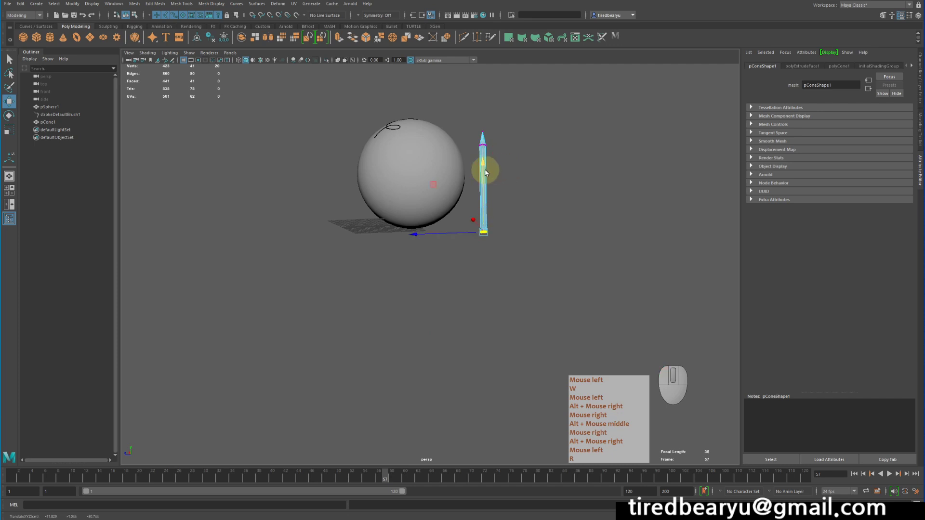
key(q)
right_drag(483, 167, 518, 157)
alt+middle_drag(521, 165, 515, 179)
alt+right_drag(516, 179, 657, 208)
click(658, 208)
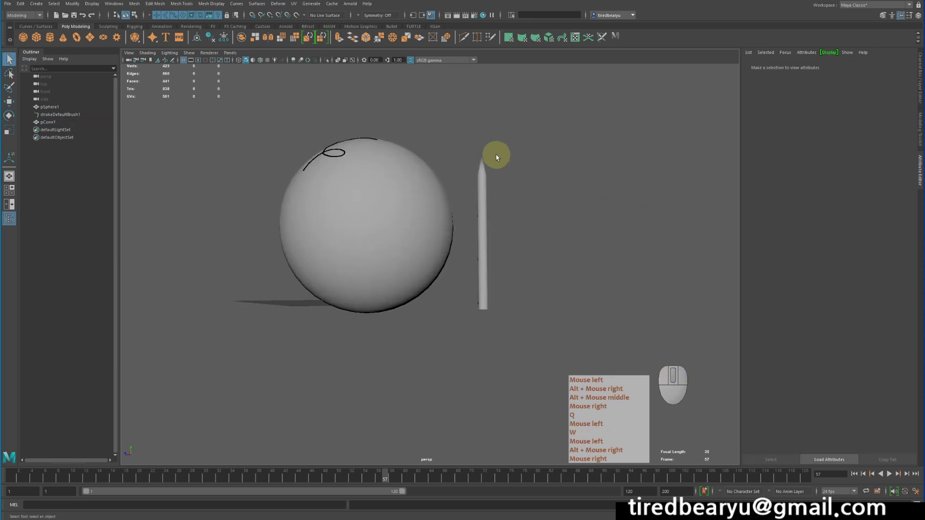
- Examine the pencil shape and the painted stroke's full path on the sphere up close
click(496, 155)
alt+drag(322, 165, 316, 171)
alt+right_drag(316, 170, 347, 197)
alt+middle_drag(346, 197, 385, 239)
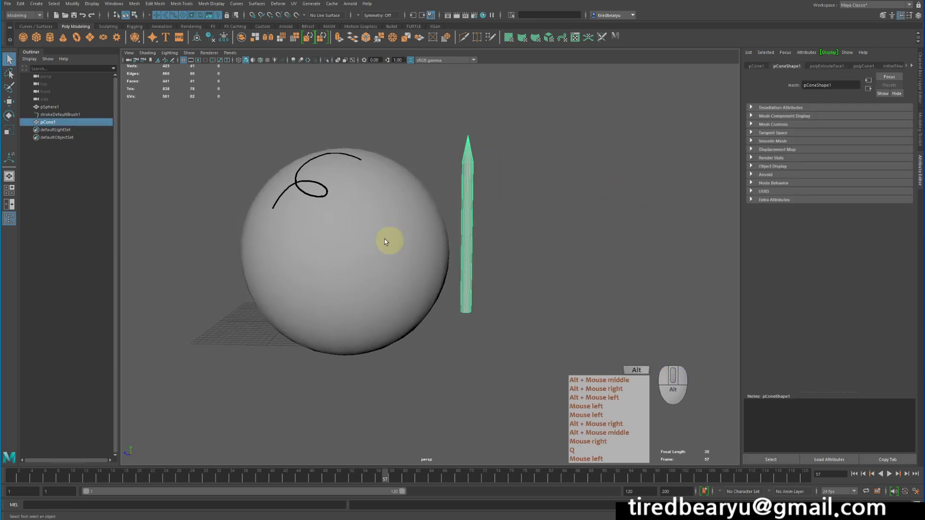
click(325, 194)
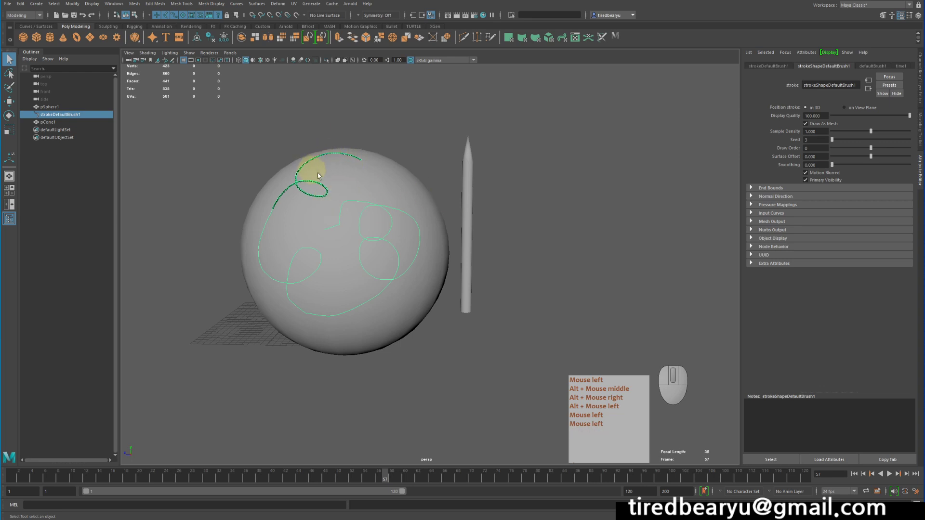
click(491, 195)
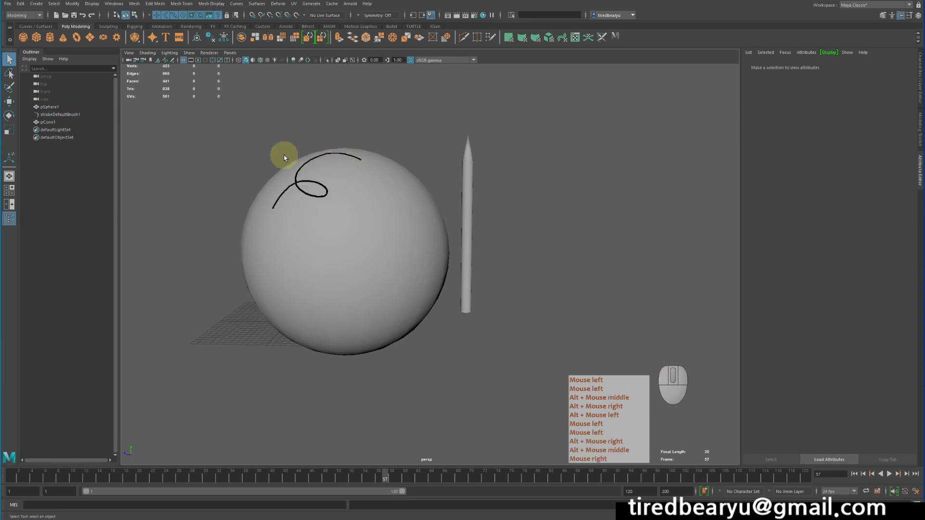
click(272, 203)
click(462, 169)
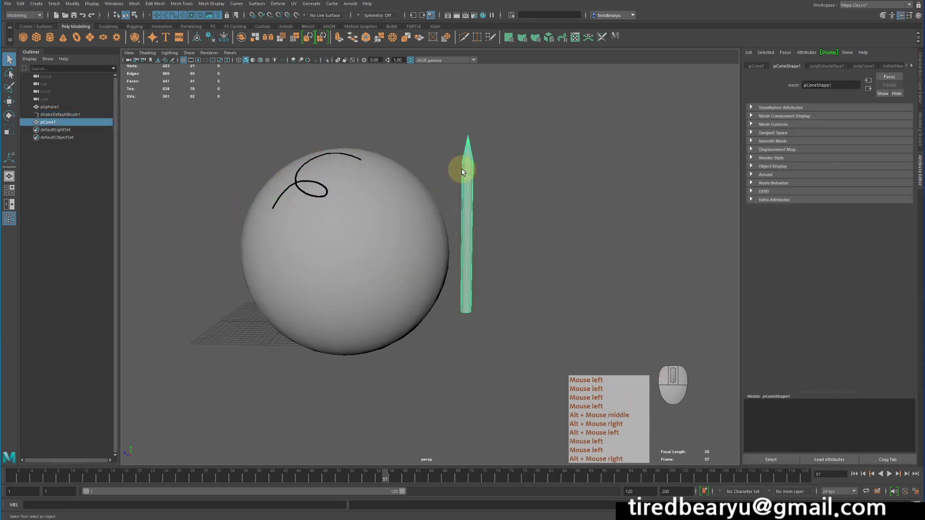
key(q)
alt+middle_drag(437, 211, 429, 227)
click(433, 213)
scroll(432, 236, up, 6)
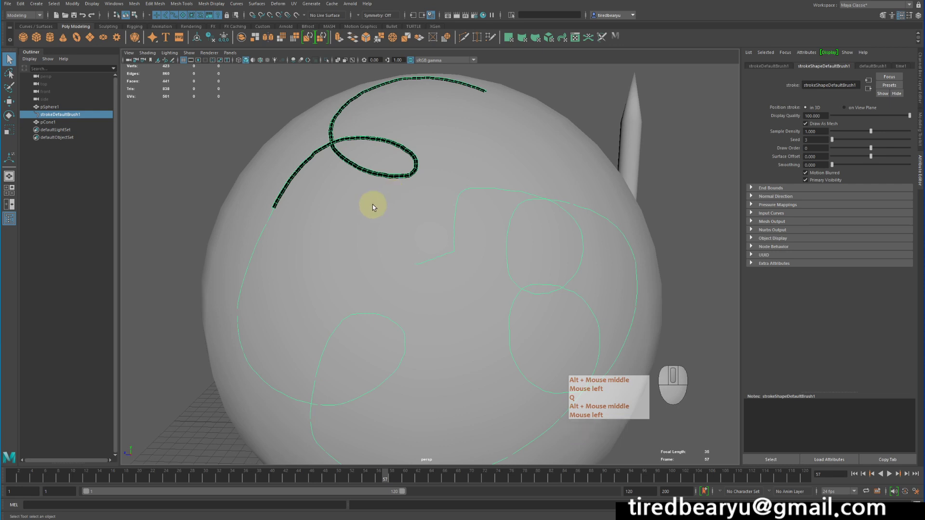
alt+right_drag(444, 228, 327, 232)
alt+drag(327, 232, 327, 235)
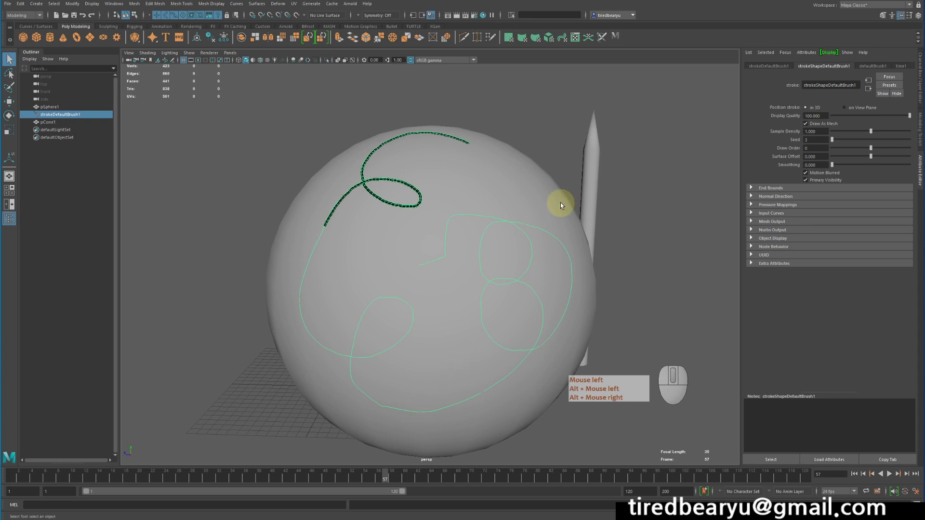
click(653, 136)
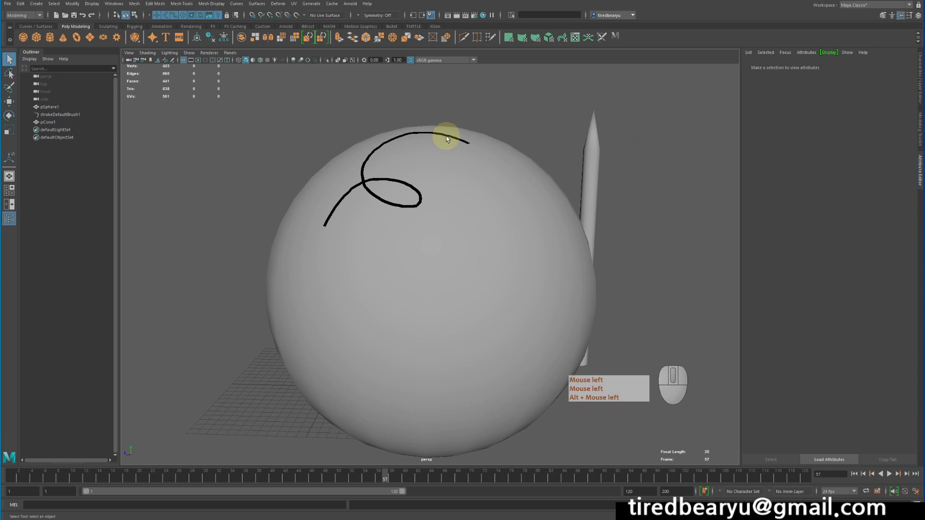
- Convert the Paint Effects stroke on the sphere to polygons and preview its growth through the animation
click(448, 135)
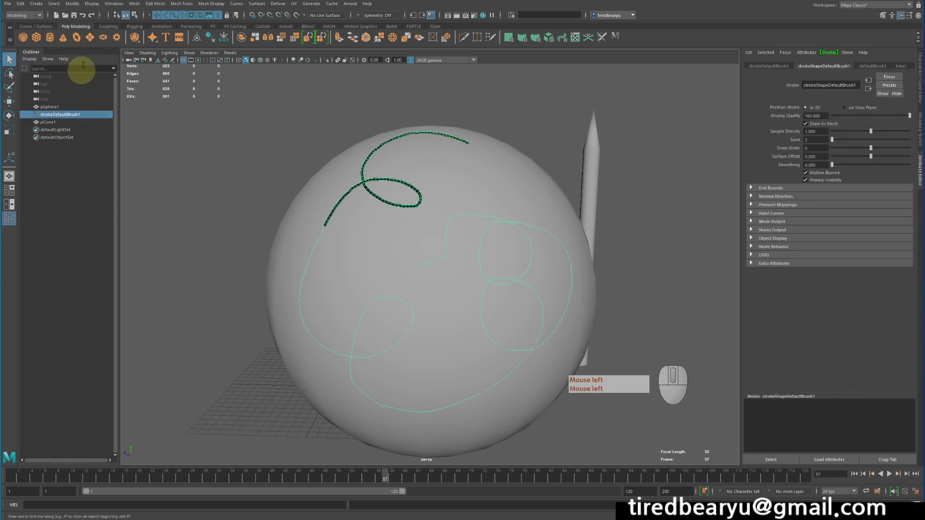
click(73, 4)
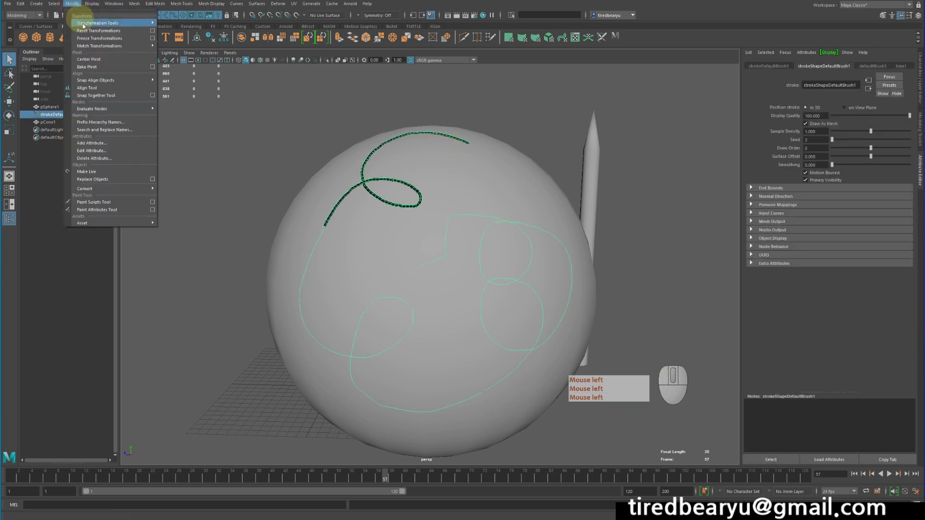
mouse_move(121, 192)
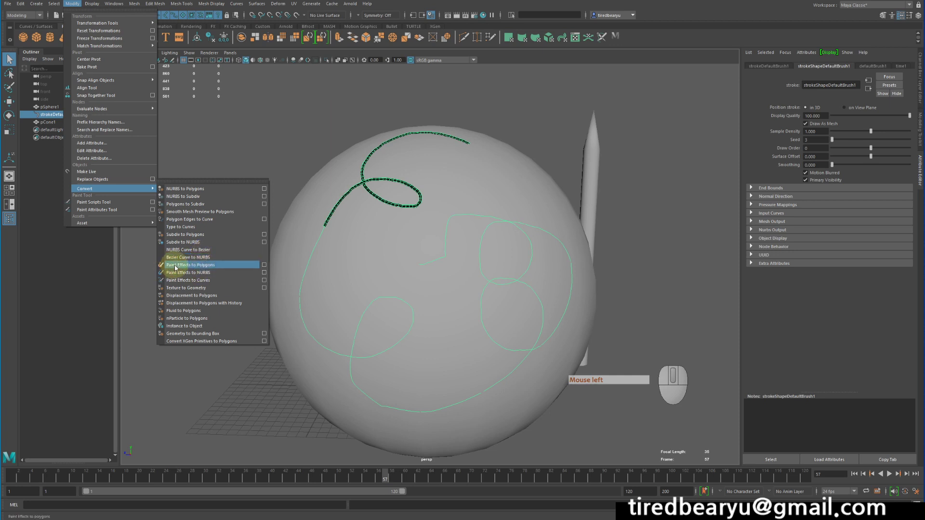
click(213, 264)
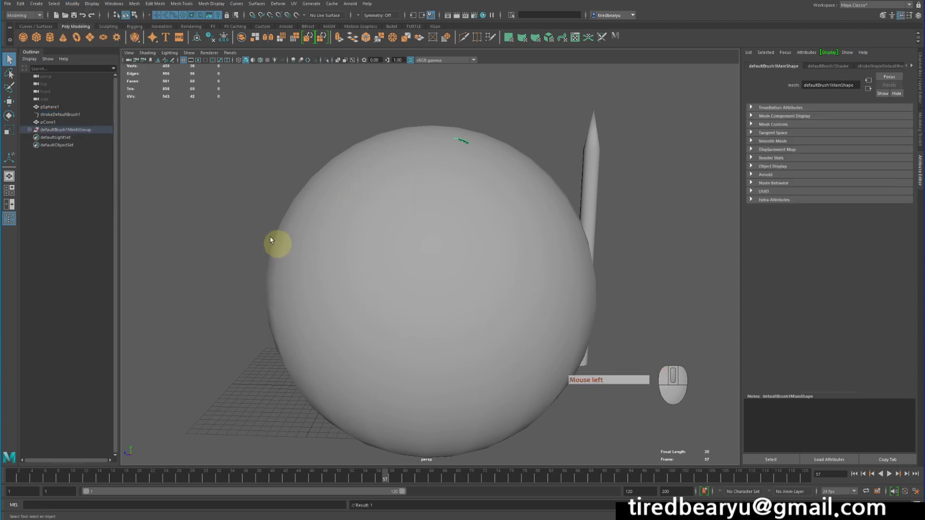
drag(13, 478, 889, 477)
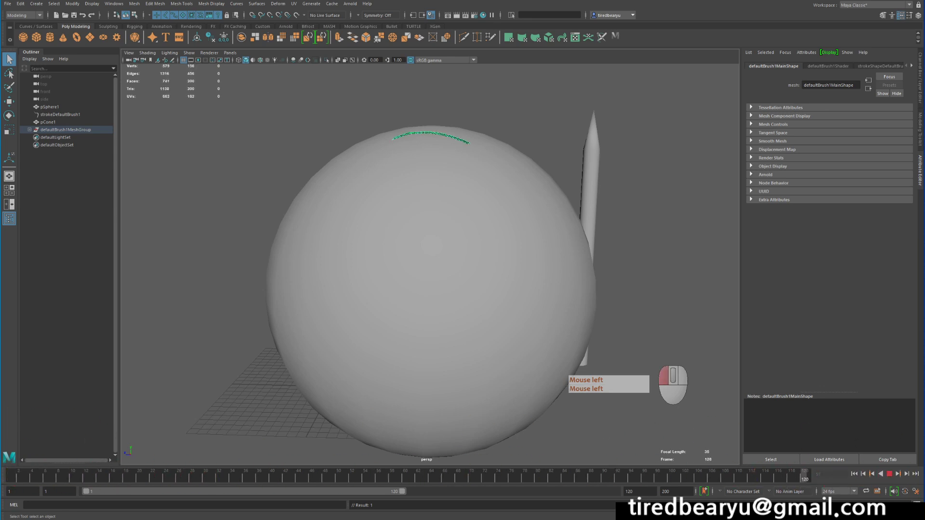
- Break the stroke brush's keyed Flow Speed connection, set Flow Speed to 5, and check the growth across the timeline
click(68, 116)
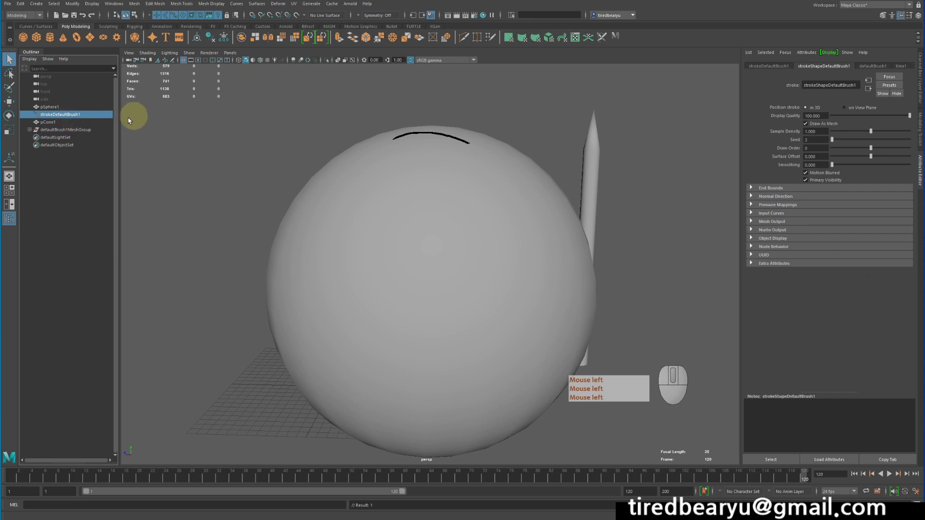
click(61, 118)
click(873, 66)
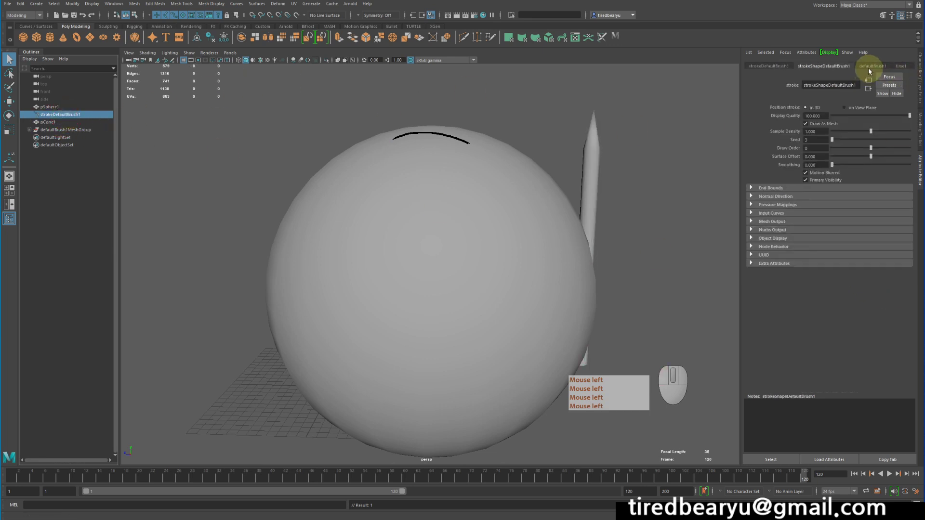
click(824, 234)
right_drag(824, 234, 838, 249)
click(822, 234)
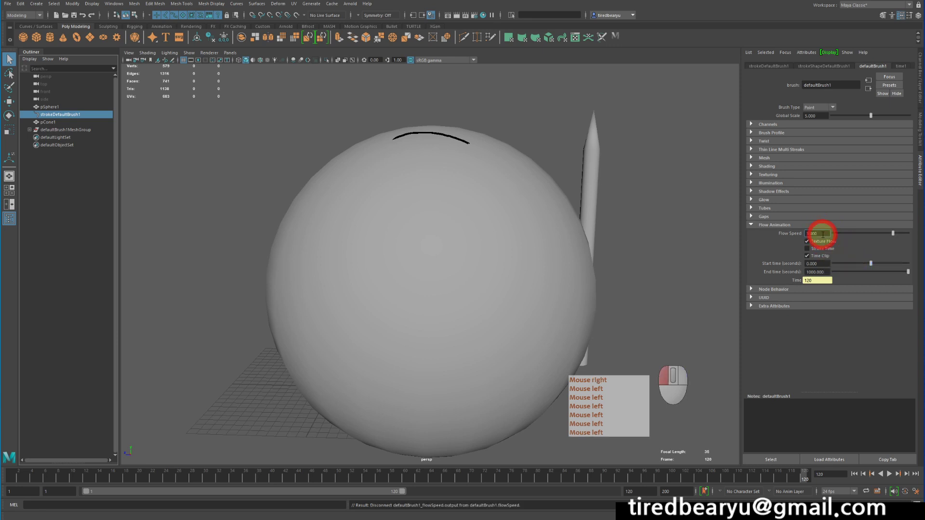
text(5)
key(Return)
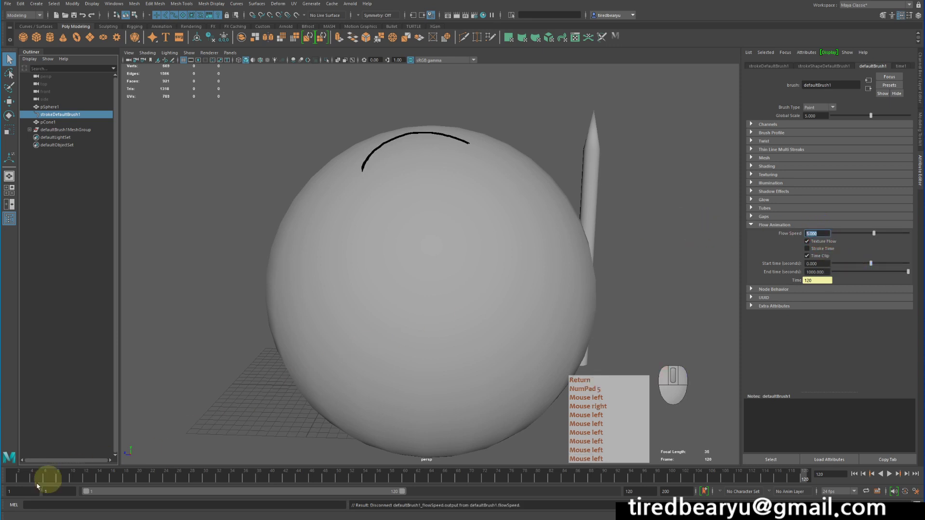
drag(16, 472, 804, 474)
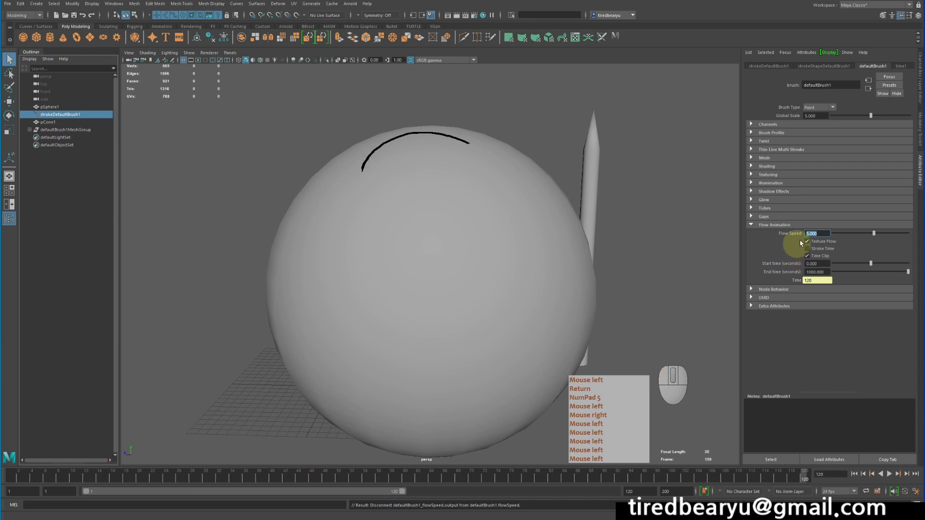
- Try Flow Speed values of 15 and 20, settle on 30, and return to frame 1
click(706, 236)
key(Return)
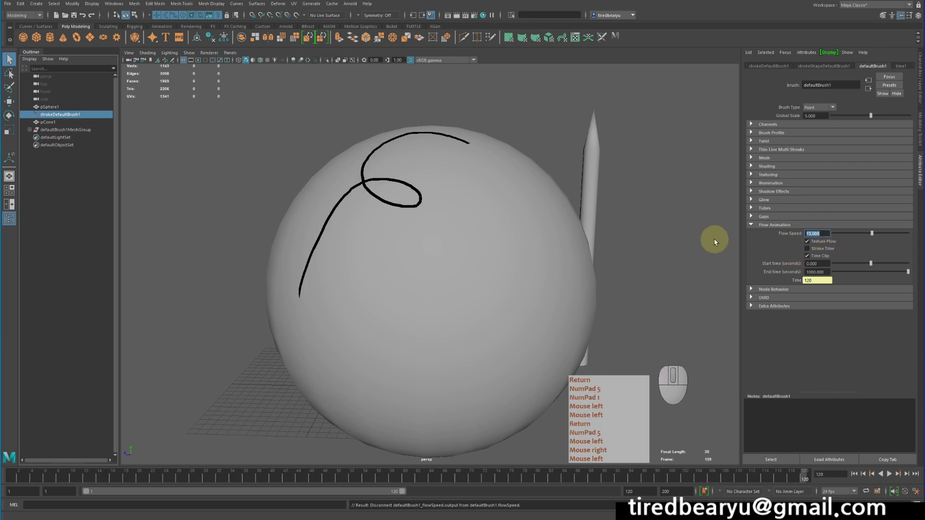
text(20)
key(Return)
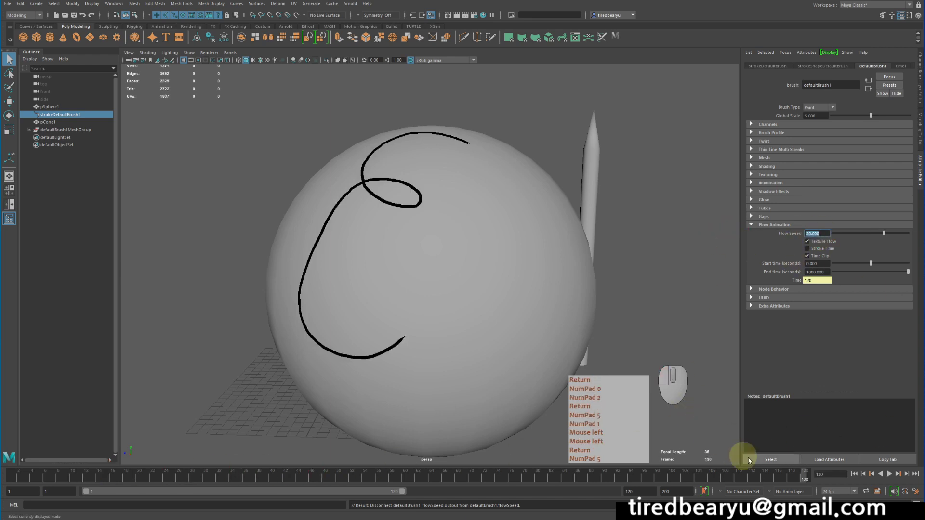
mouse_move(767, 476)
mouse_down()
mouse_move(61, 476)
mouse_move(139, 477)
mouse_up()
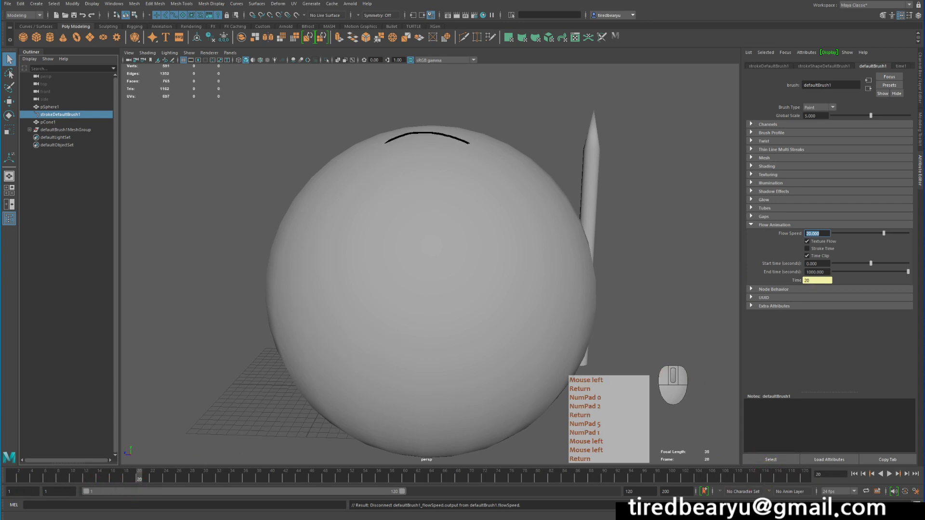
text(30)
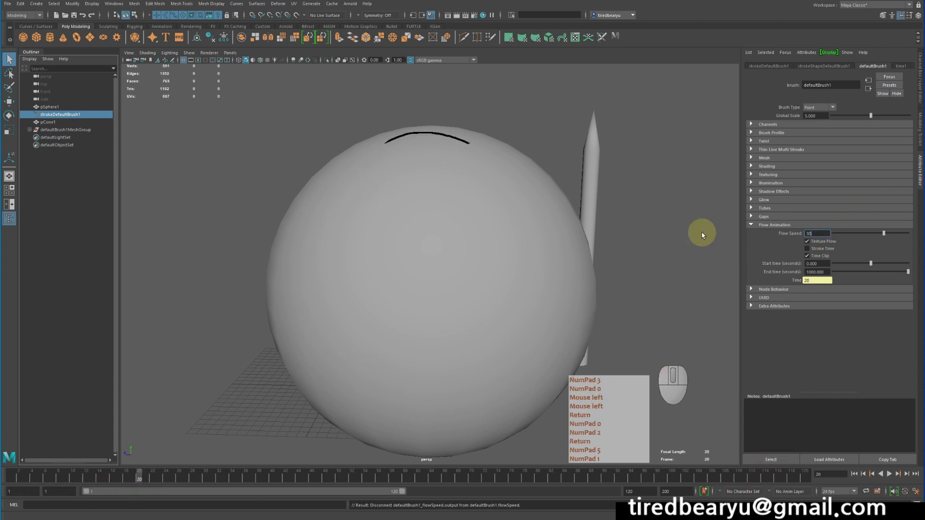
key(Return)
mouse_move(9, 477)
mouse_down()
mouse_move(819, 477)
mouse_move(2, 465)
mouse_move(795, 479)
mouse_move(8, 480)
mouse_up()
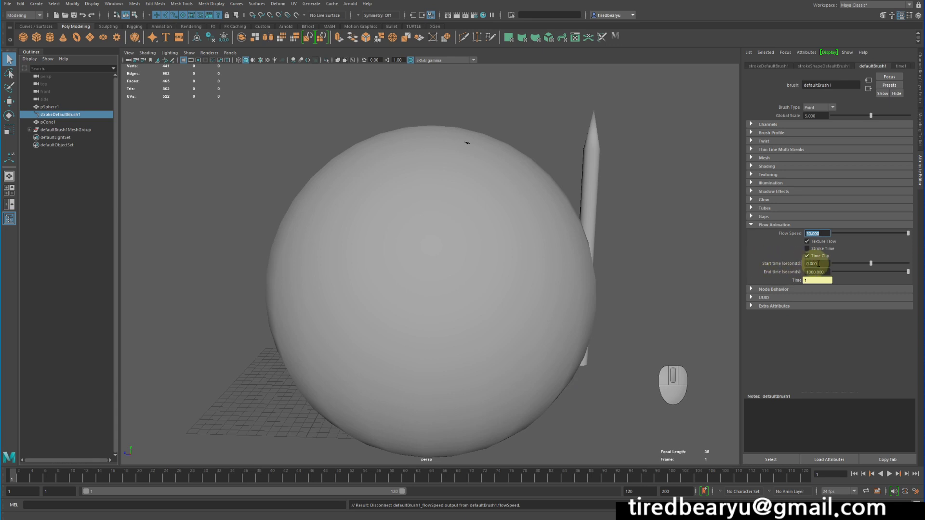
- Try a flow Start Time of 1 second and check the stroke between frames 24 and 1
click(821, 264)
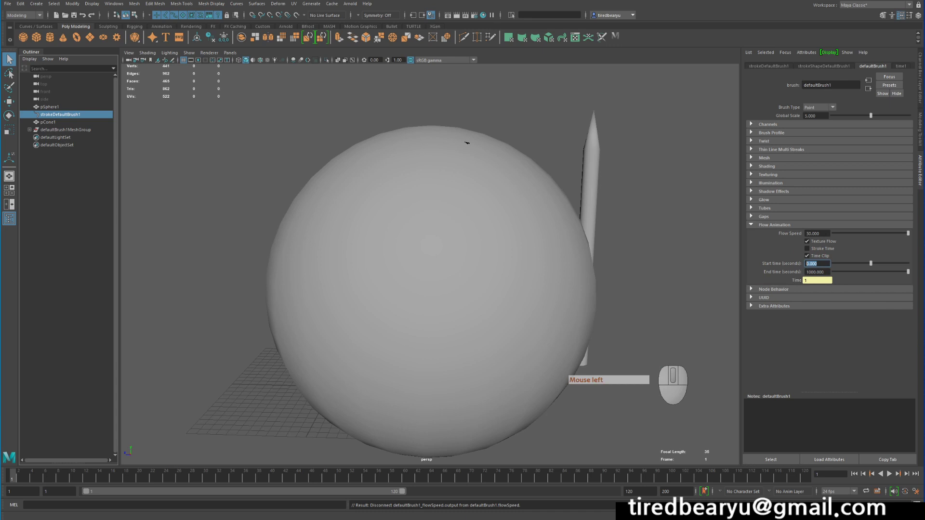
click(165, 476)
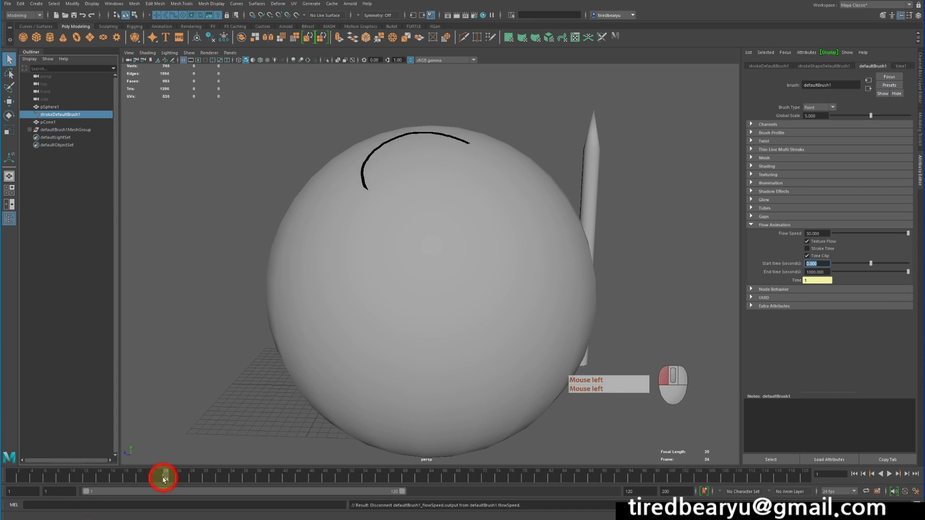
click(824, 264)
text(1)
key(Return)
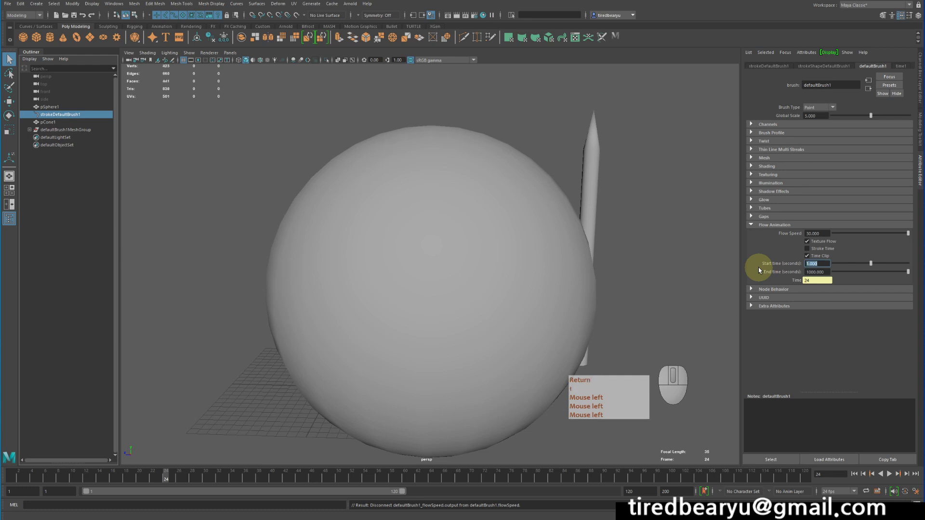
mouse_move(159, 477)
mouse_down()
mouse_move(893, 437)
mouse_move(484, 429)
mouse_move(9, 470)
mouse_up()
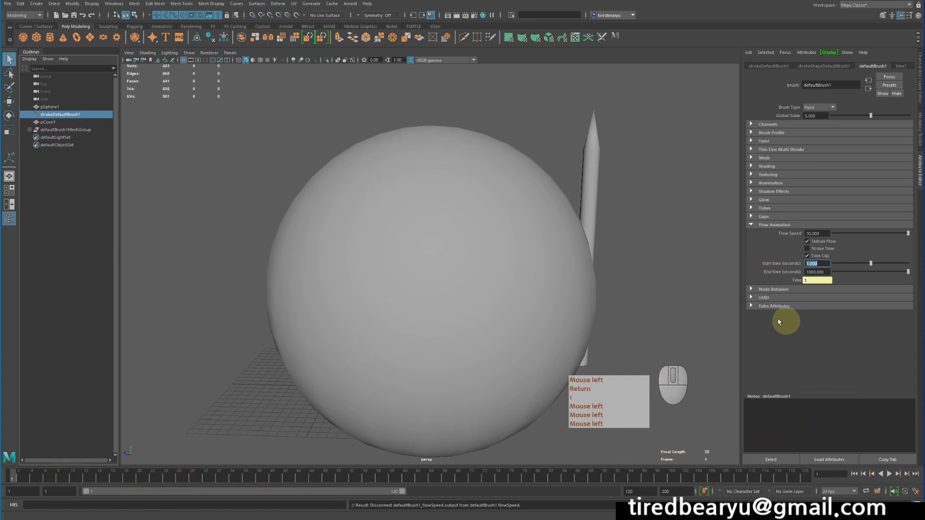
- Set the brush's flow Start Time to -0.1 seconds and scrub the timeline to check the stroke's growth
click(817, 263)
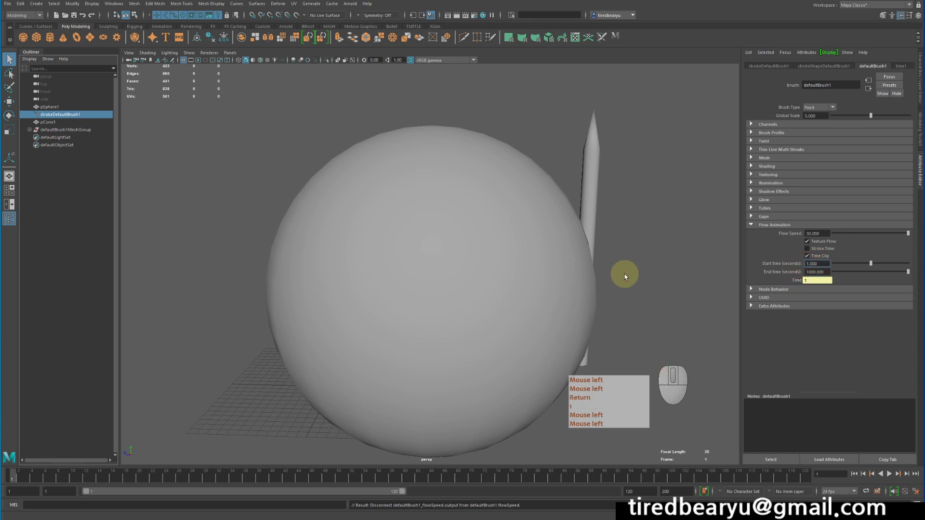
key(KP_Subtract)
key(BackSpace)
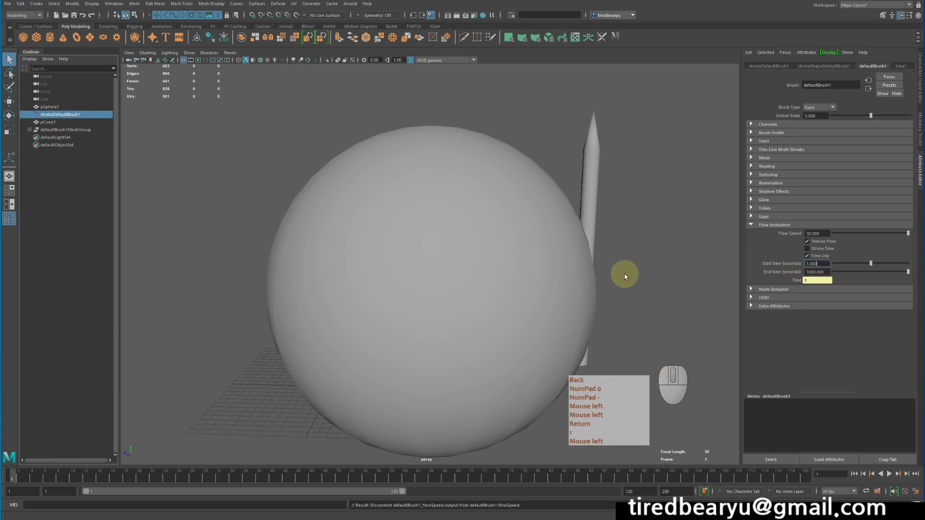
key(BackSpace)
key(BackSpace)
key(BackSpace)
key(BackSpace)
text(-0.1)
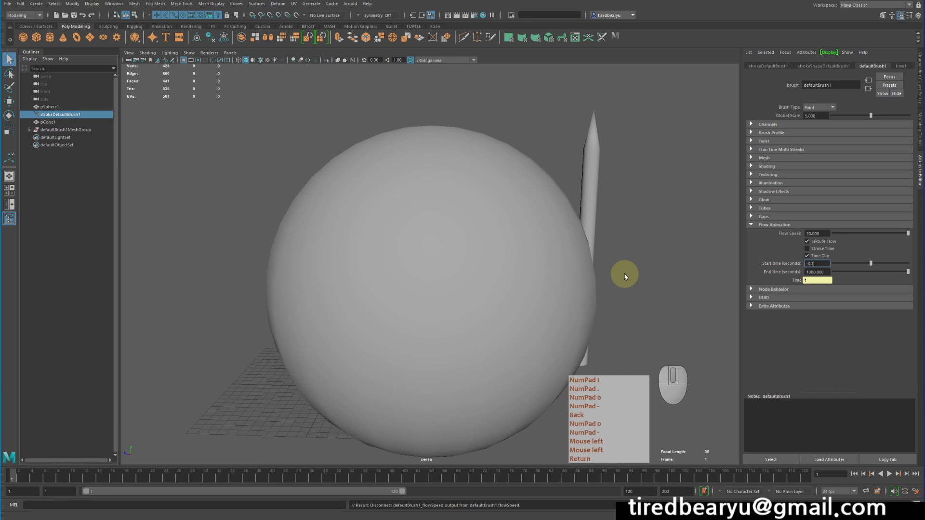
mouse_move(16, 475)
mouse_down()
mouse_move(416, 487)
mouse_move(809, 479)
mouse_up()
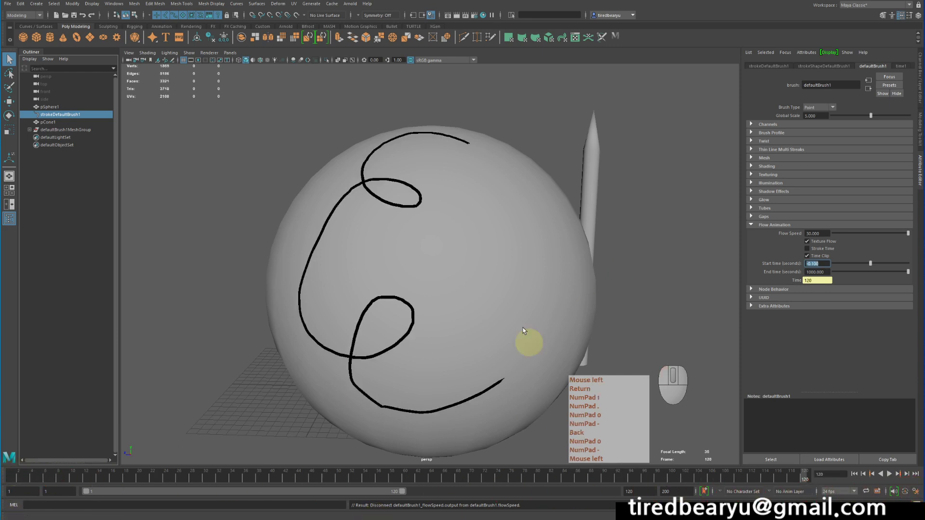
drag(8, 472, 472, 477)
- Select the converted stroke mesh, return to frame 1, and switch the mesh to component selection near its tip
click(391, 186)
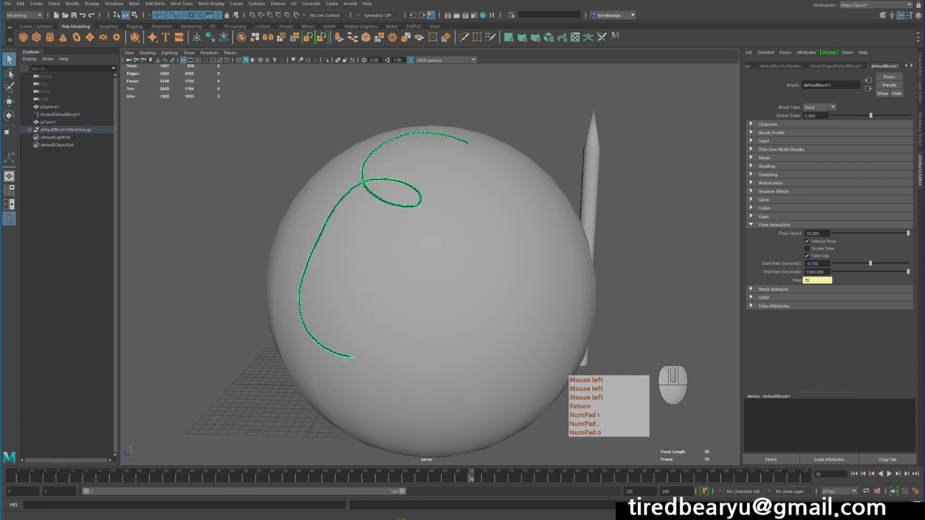
mouse_move(539, 475)
mouse_down()
mouse_move(808, 475)
mouse_move(10, 476)
mouse_up()
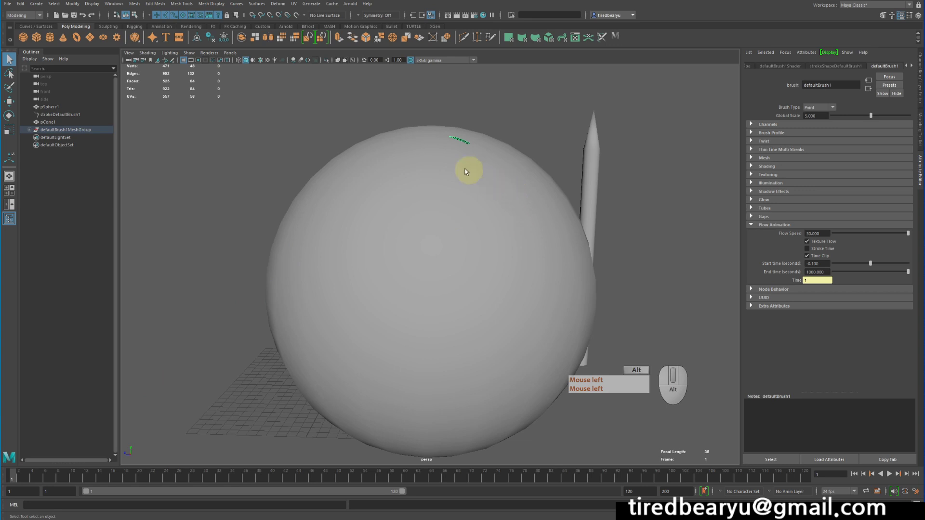
alt+drag(466, 170, 456, 177)
alt+right_drag(456, 178, 553, 291)
alt+middle_drag(554, 292, 458, 212)
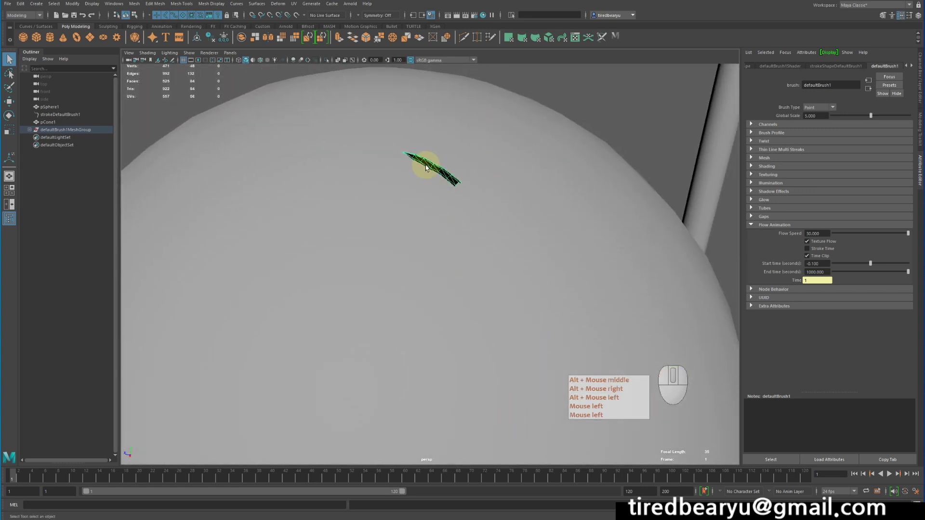
right_drag(426, 165, 427, 185)
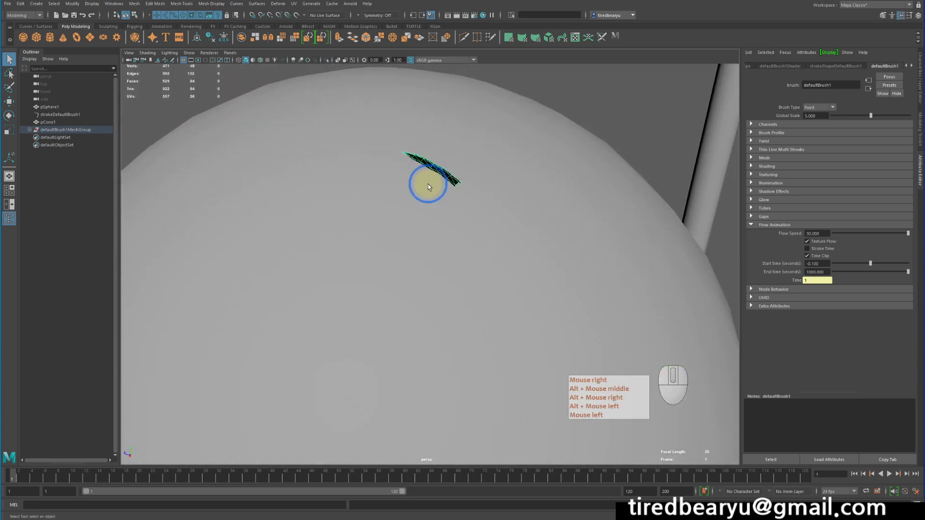
click(412, 159)
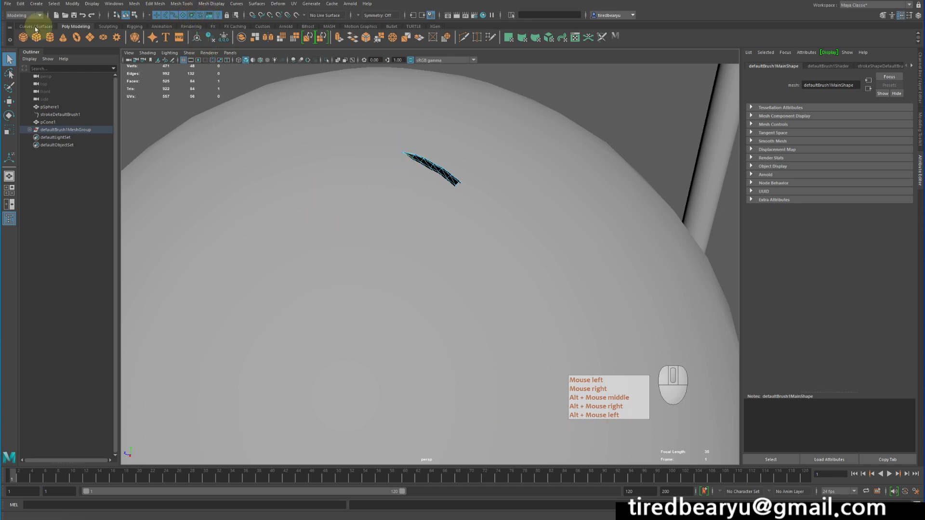
- Switch to the animation tool set and create a Rivet constraint on the selected component at the stroke mesh's tip
click(19, 18)
click(23, 39)
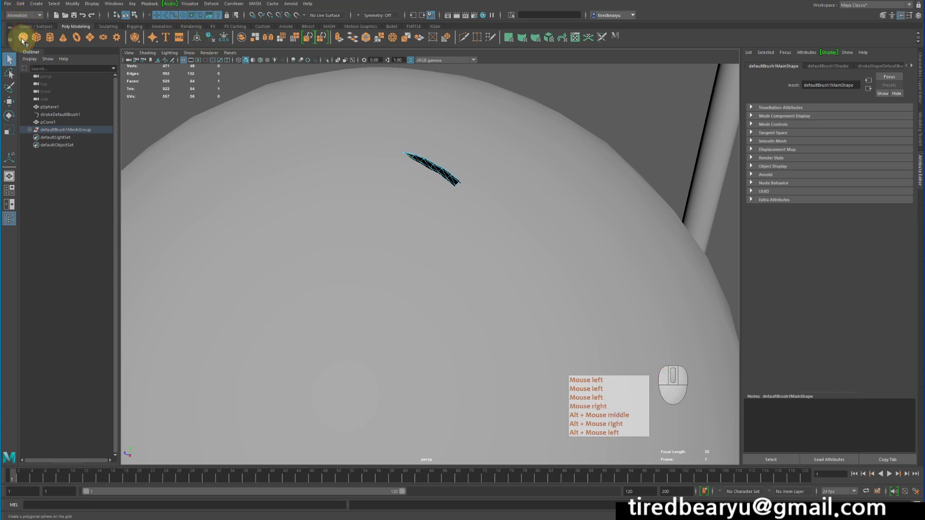
click(230, 4)
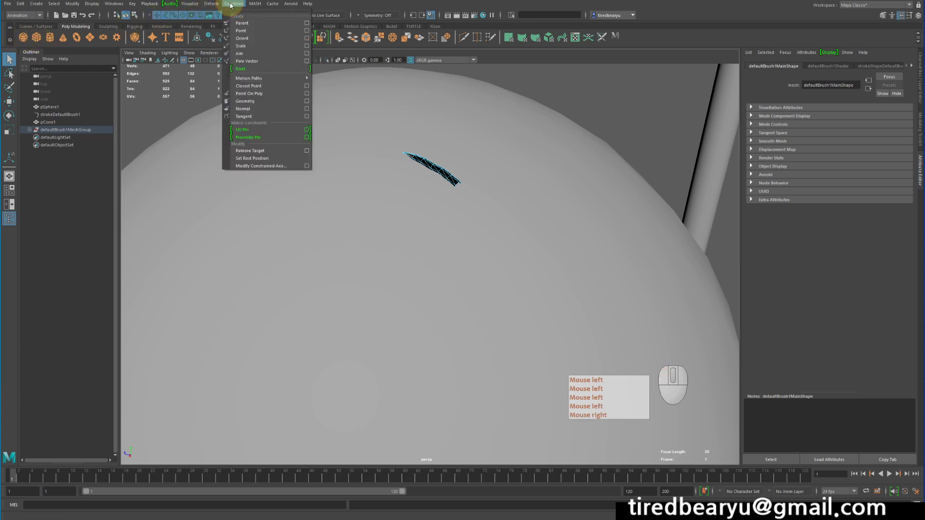
click(243, 71)
- Scrub the timeline from frame 1 to 120 to check whether the rivet locator follows the tip of the growing stroke
alt+right_drag(579, 187, 364, 152)
alt+drag(375, 153, 459, 150)
alt+middle_drag(502, 263, 501, 192)
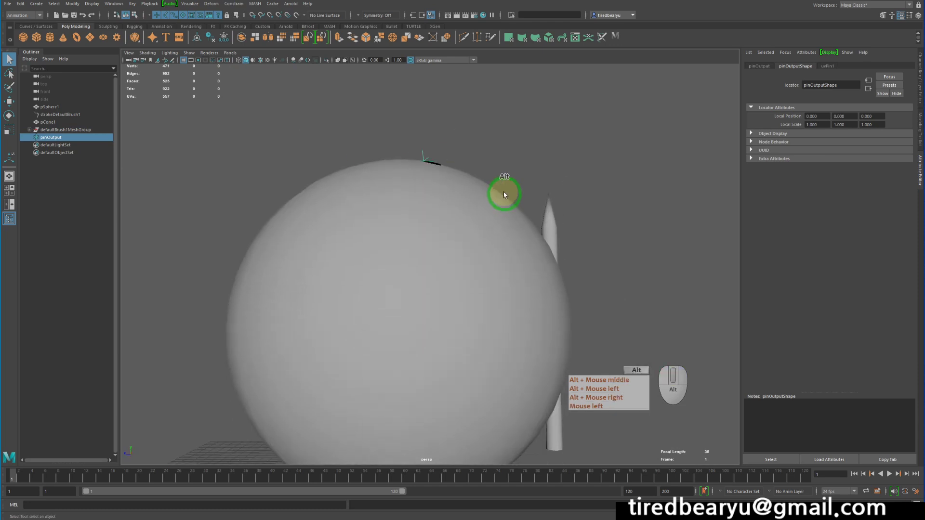
alt+drag(501, 192, 498, 197)
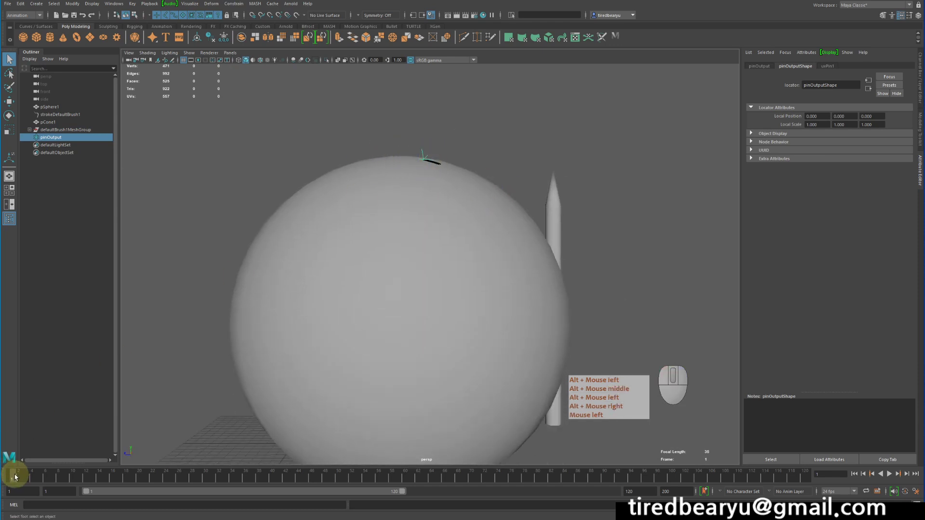
drag(15, 477, 621, 505)
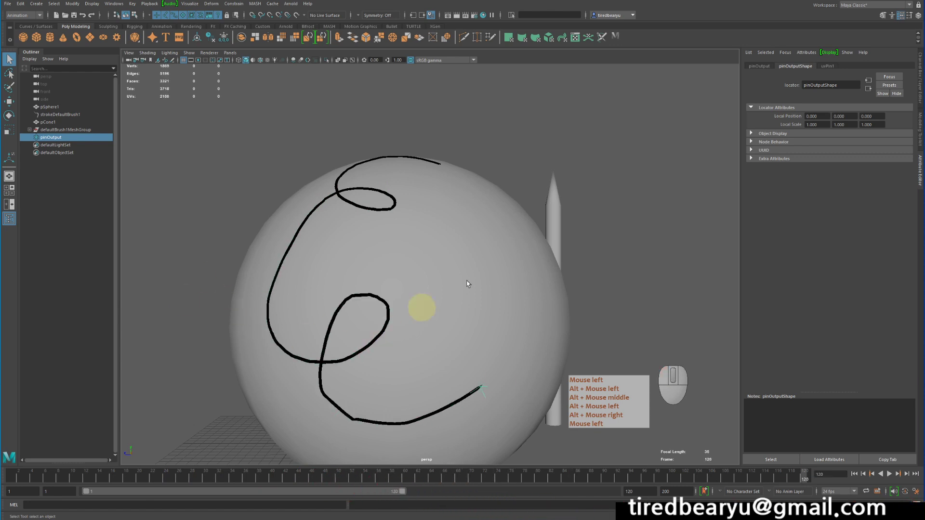
- Move the pencil's pivot onto its pointed tip using vertex snapping
click(545, 185)
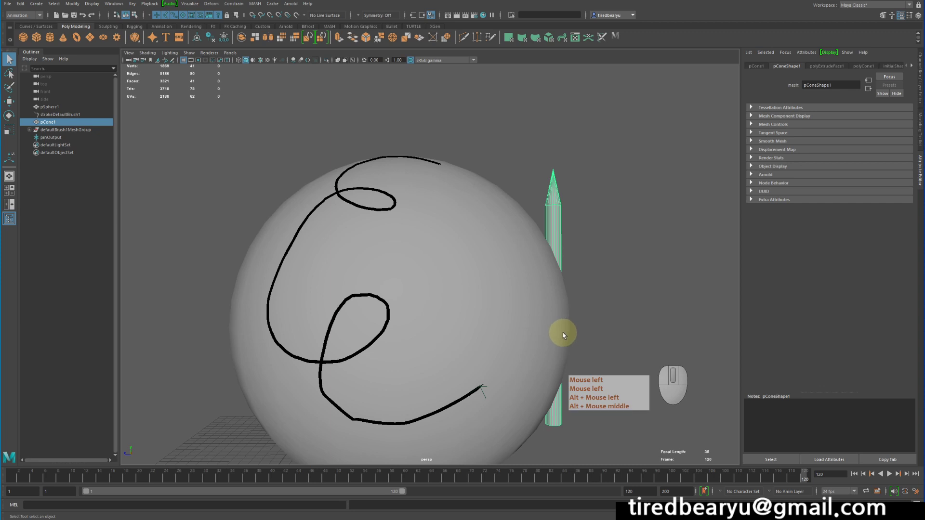
alt+drag(614, 228, 596, 248)
alt+right_drag(597, 247, 536, 245)
alt+middle_drag(536, 245, 527, 188)
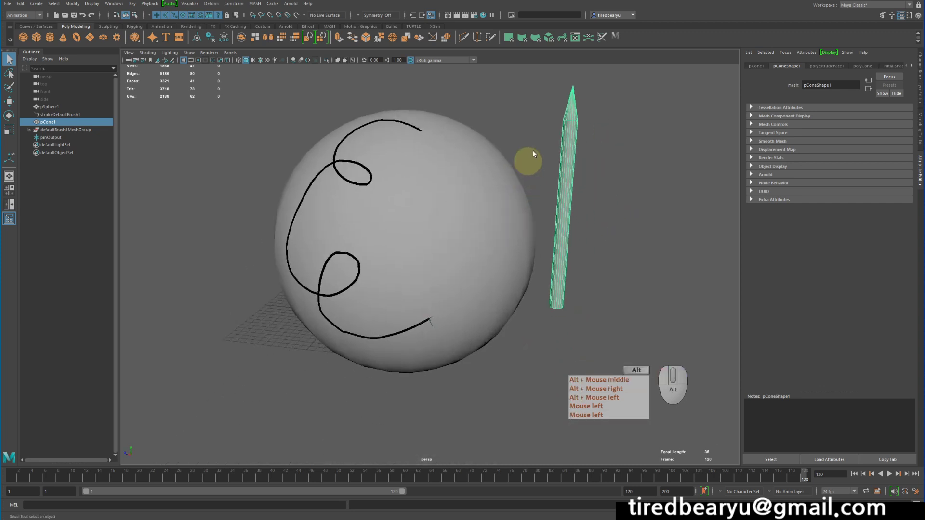
key(w)
alt+drag(592, 143, 580, 145)
alt+middle_drag(580, 145, 538, 154)
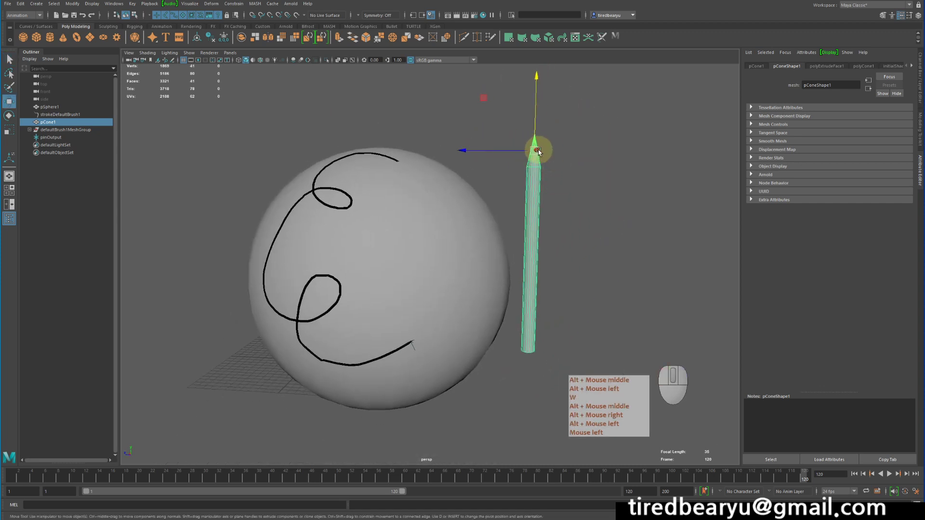
key(d)
key(v)
key(d)
key(v)
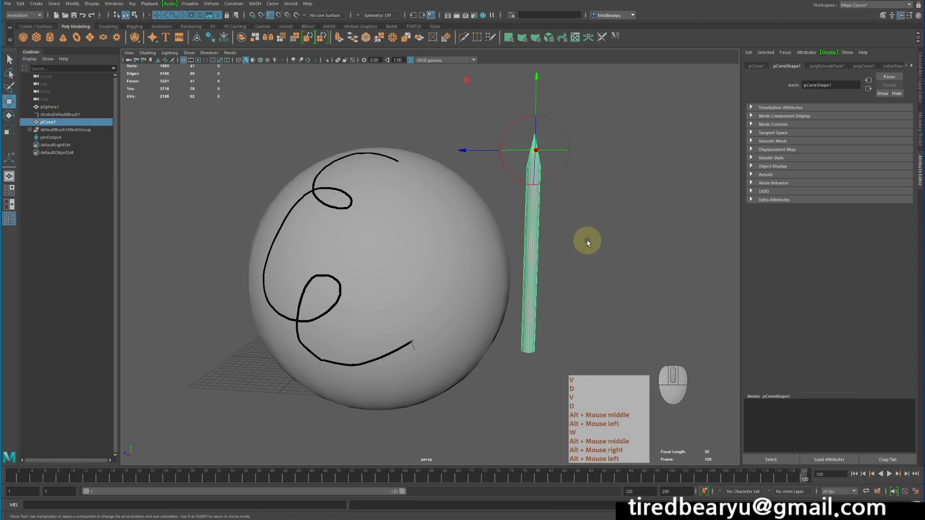
key(d)
middle_drag(583, 235, 550, 100)
click(611, 211)
- Rotate the pencil about its tip so that it points down at the sphere, and undo the trial move
click(541, 180)
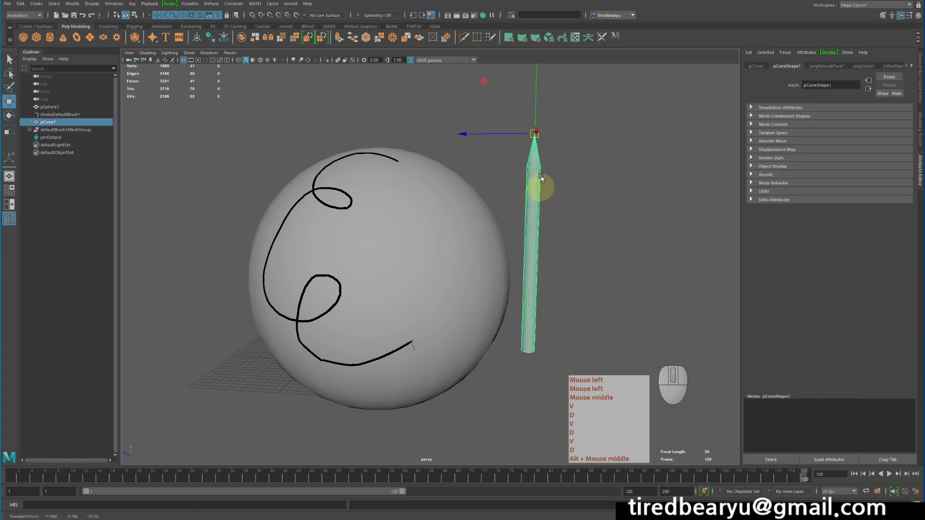
key(e)
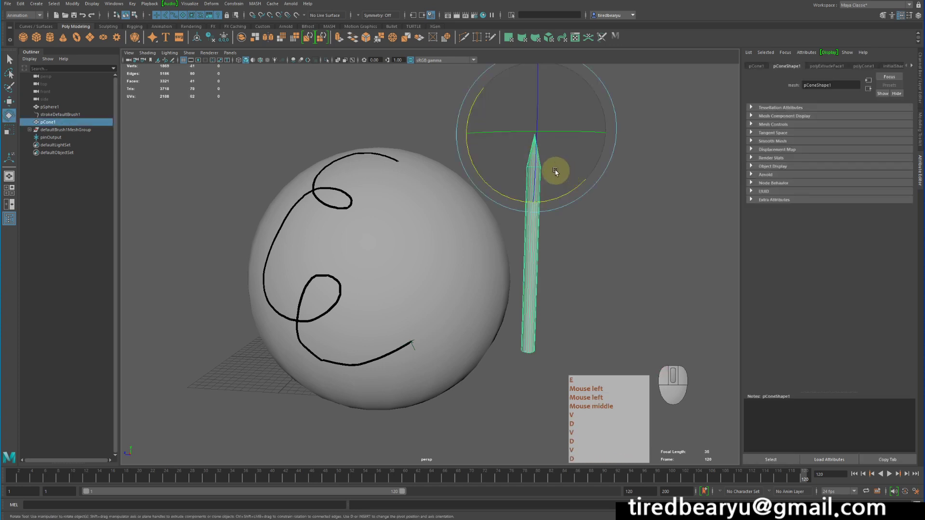
drag(557, 169, 491, 47)
key(w)
middle_drag(562, 155, 527, 246)
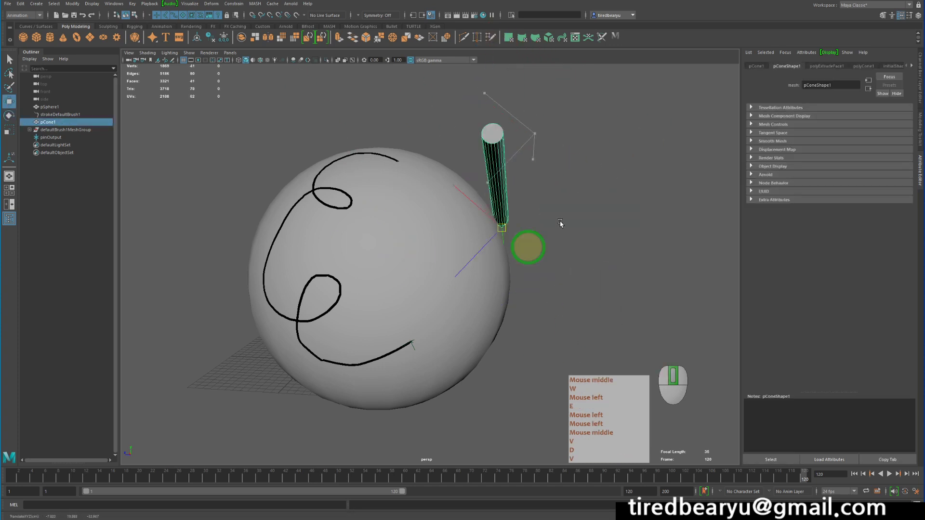
key(z)
alt+drag(515, 289, 528, 294)
alt+middle_drag(528, 294, 505, 269)
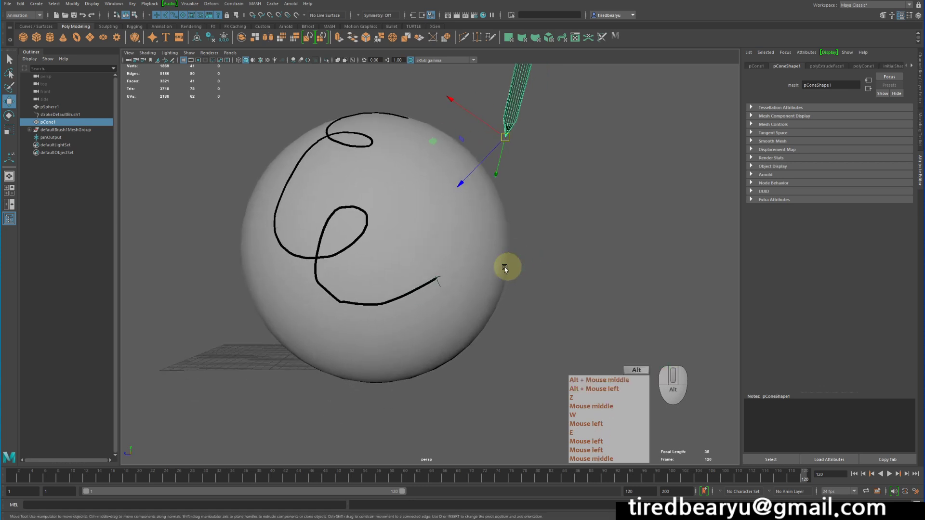
- Point-constrain the pencil to the rivet locator on all axes, with Maintain offset off
click(440, 284)
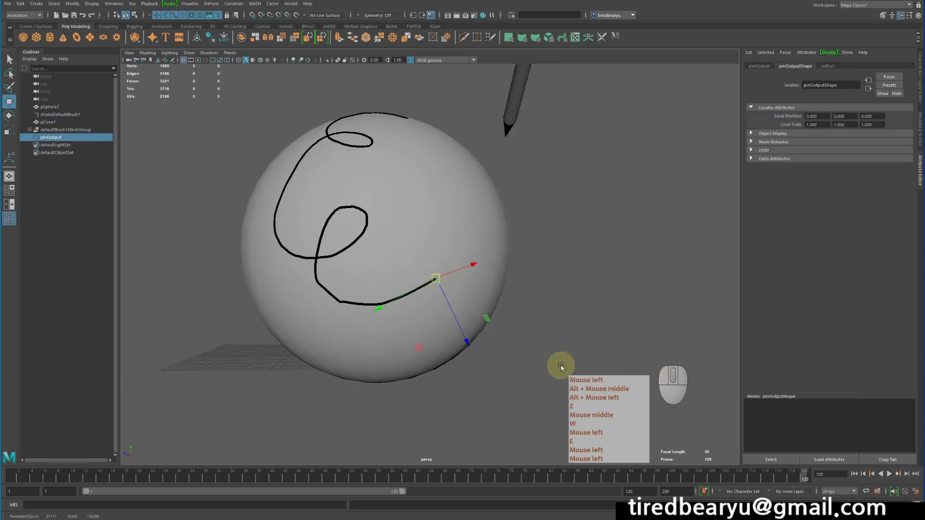
mouse_move(561, 368)
alt+middle_down()
mouse_move(588, 263)
mouse_move(576, 289)
alt+middle_up()
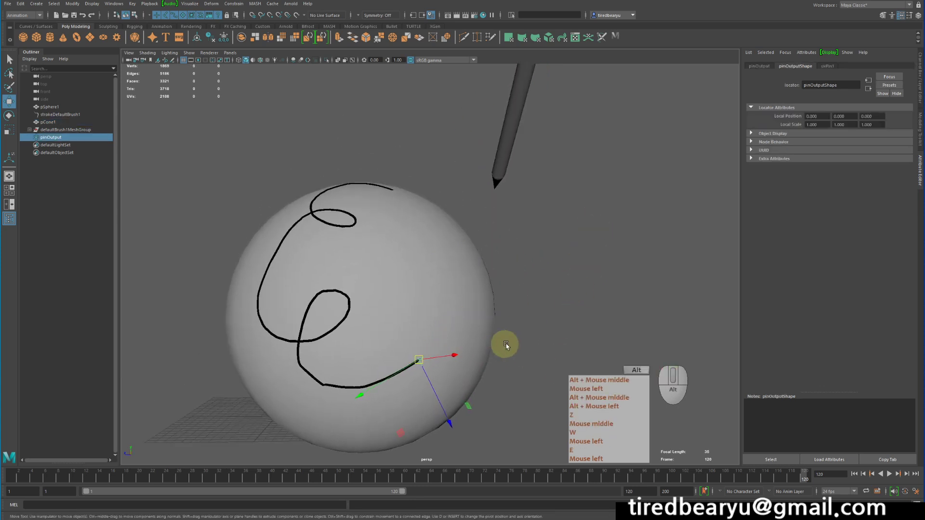
alt+drag(501, 345, 407, 373)
alt+middle_drag(510, 302, 510, 324)
alt+drag(503, 317, 514, 306)
shift+drag(471, 125, 510, 149)
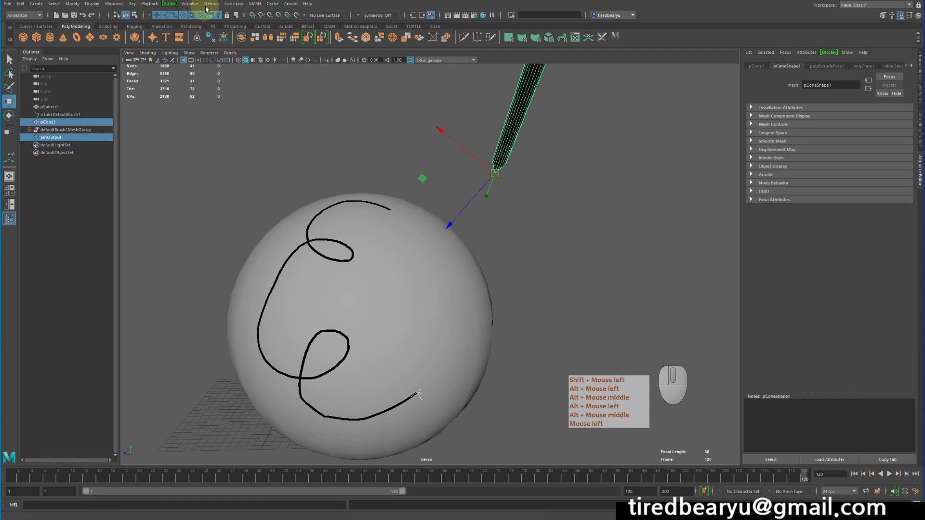
click(232, 5)
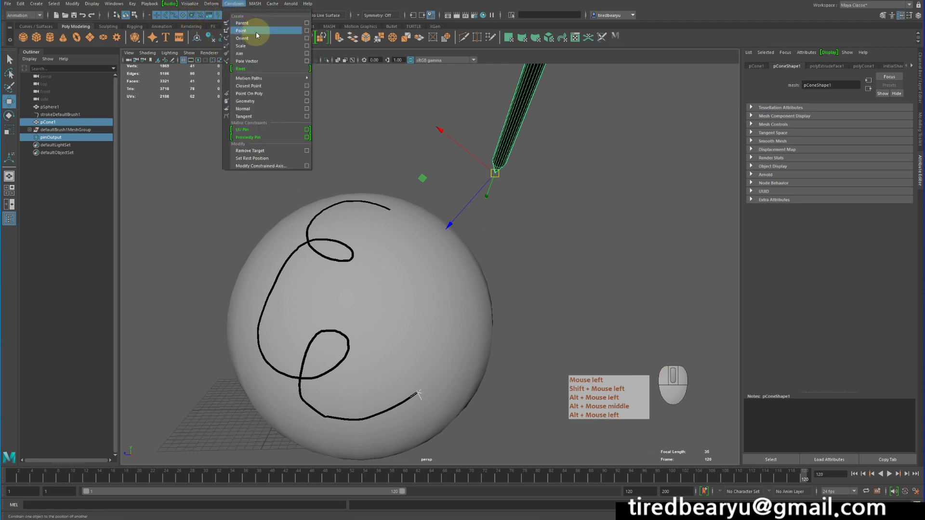
click(307, 30)
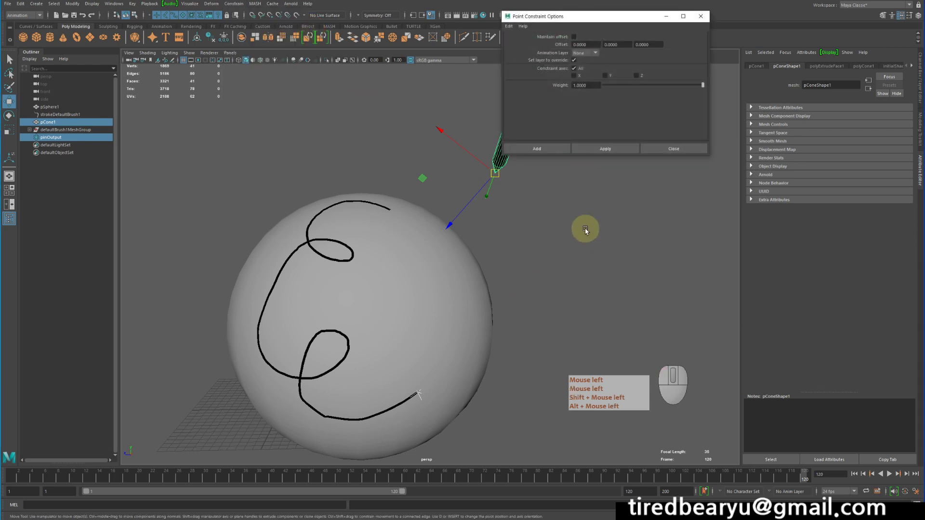
drag(571, 19, 666, 57)
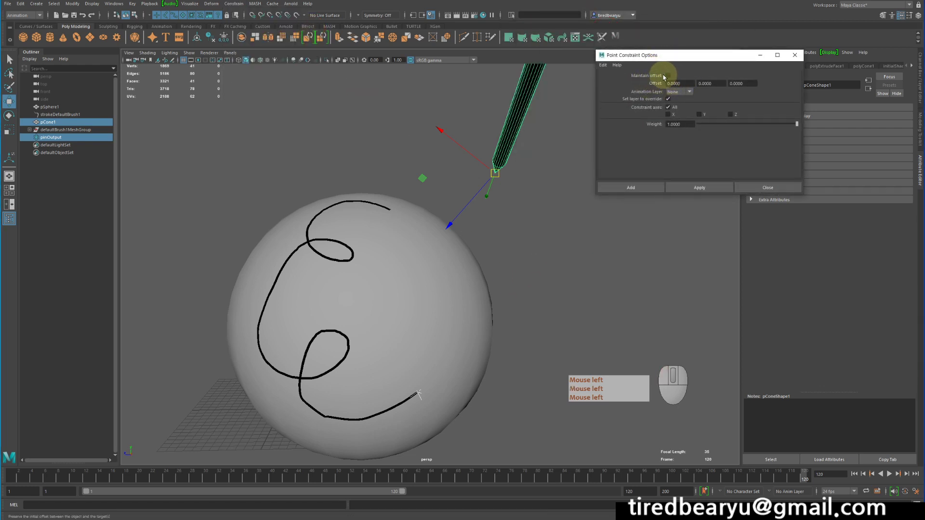
click(694, 187)
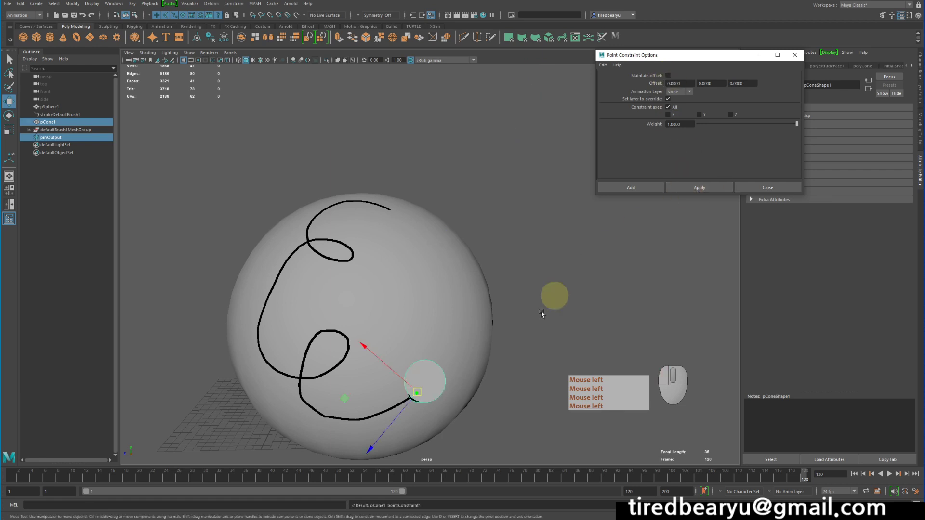
alt+middle_drag(554, 295, 553, 204)
alt+drag(553, 204, 541, 211)
click(555, 243)
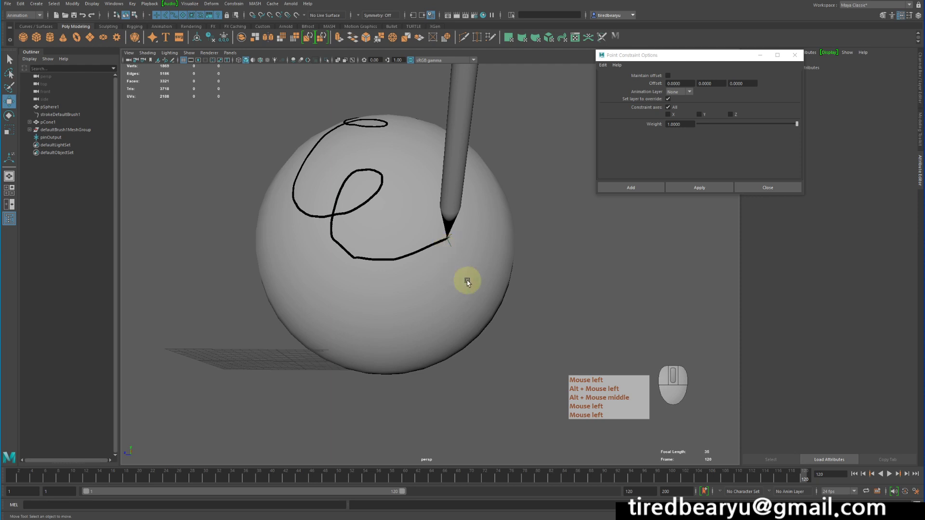
- Scrub the timeline back to the start and forward to frame 22 to check how the pencil follows the stroke's tip
drag(561, 476, 283, 469)
alt+drag(383, 329, 355, 379)
drag(50, 477, 7, 407)
alt+middle_drag(420, 243, 431, 333)
alt+right_drag(457, 323, 406, 316)
alt+drag(406, 315, 375, 347)
drag(21, 475, 153, 476)
- Try rotating the constrained pencil about its tip, and undo the rotation
click(265, 227)
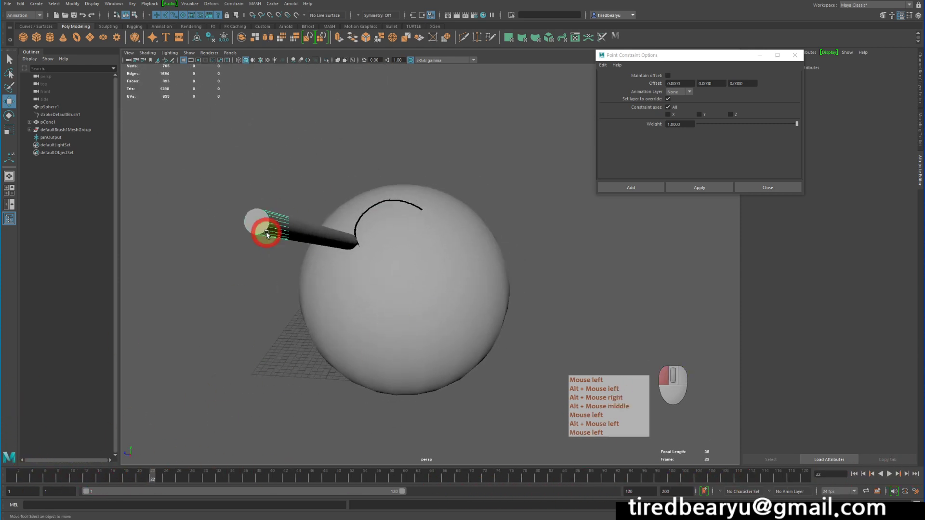
key(e)
drag(344, 259, 364, 241)
key(z)
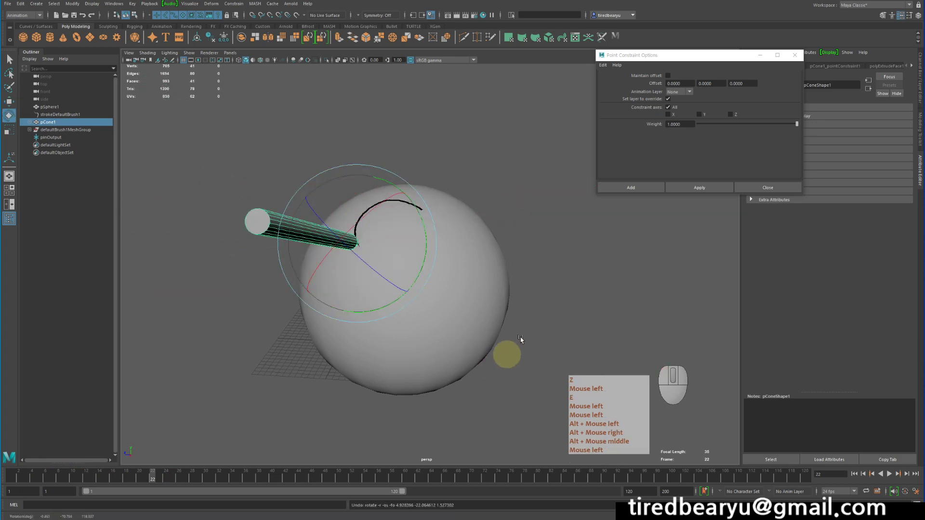
- Close the Point Constraint options and create a new locator
click(789, 187)
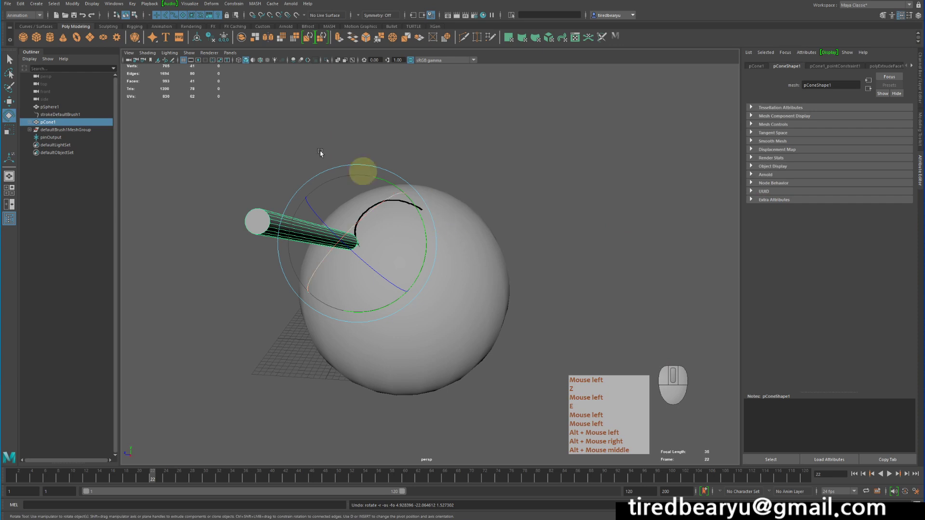
click(77, 4)
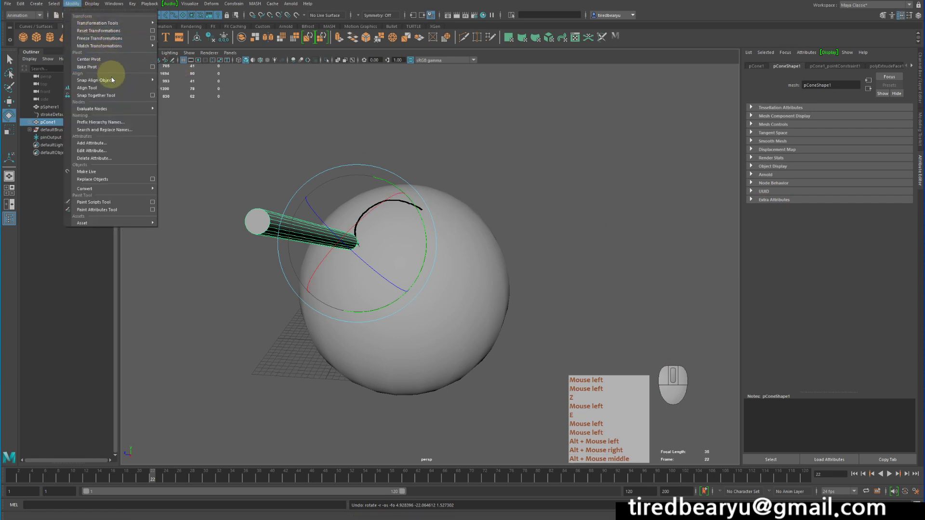
mouse_move(87, 5)
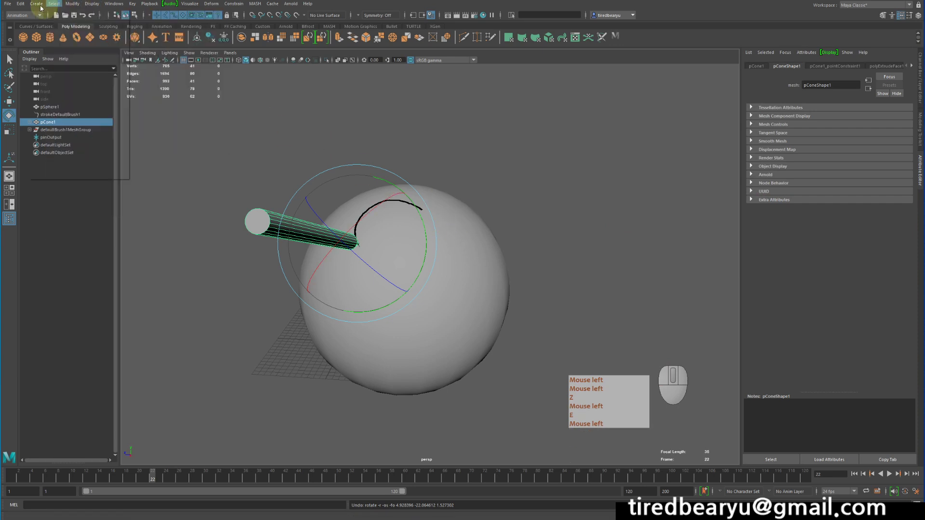
mouse_move(30, 5)
click(61, 127)
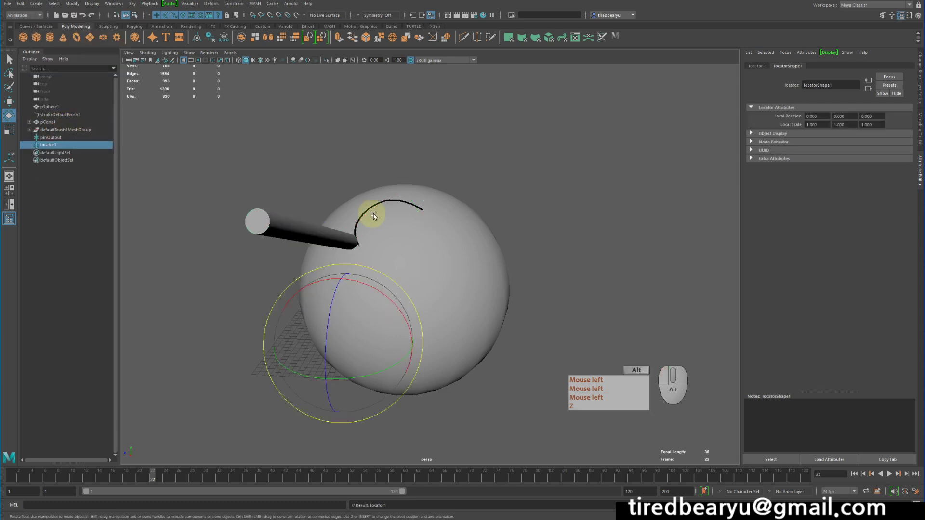
- Move the new locator above the sphere and scale it up uniformly so that it is easy to see
alt+drag(374, 215, 360, 209)
key(w)
middle_drag(496, 250, 332, 20)
alt+drag(474, 139, 417, 149)
key(r)
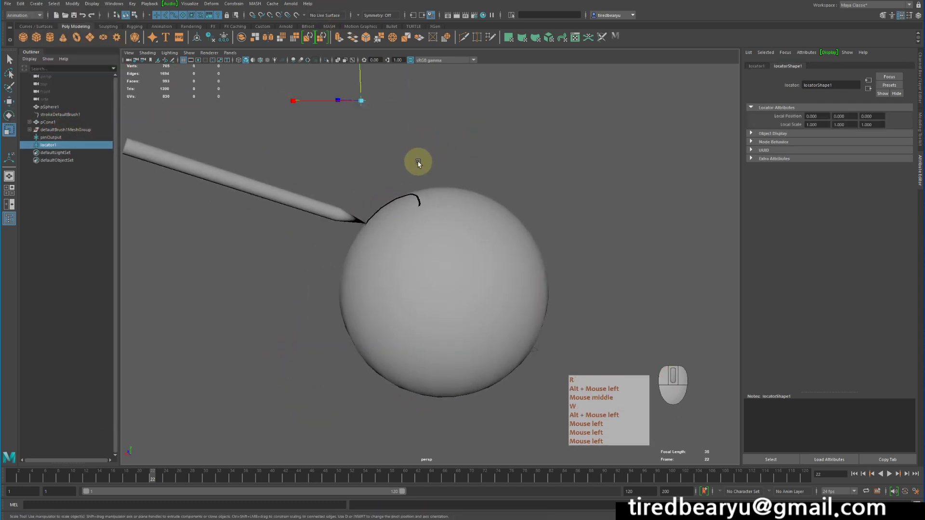
middle_drag(421, 163, 697, 192)
key(z)
drag(361, 102, 381, 110)
alt+right_drag(610, 148, 582, 145)
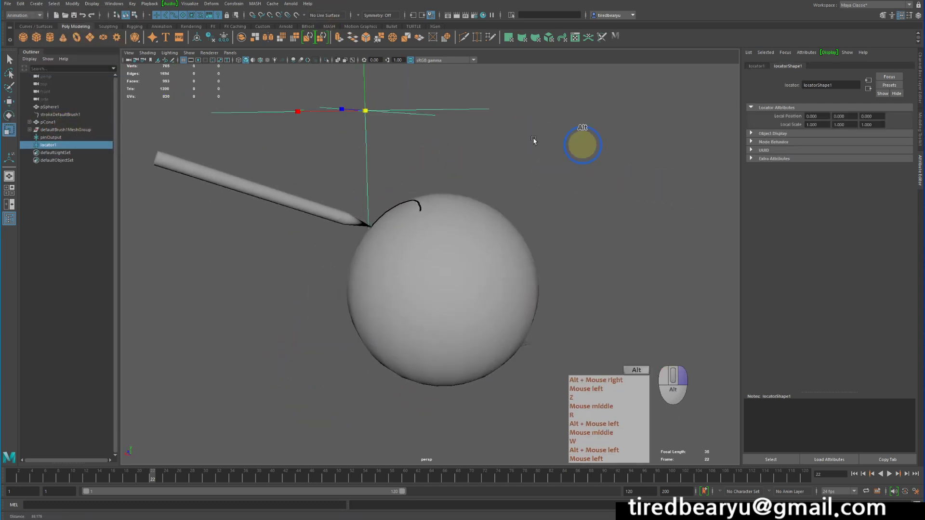
- Move the enlarged locator well away from the sphere, out on the side the pencil's blunt end faces
alt+drag(582, 144, 274, 140)
key(w)
middle_drag(275, 140, 287, 210)
alt+drag(287, 210, 533, 149)
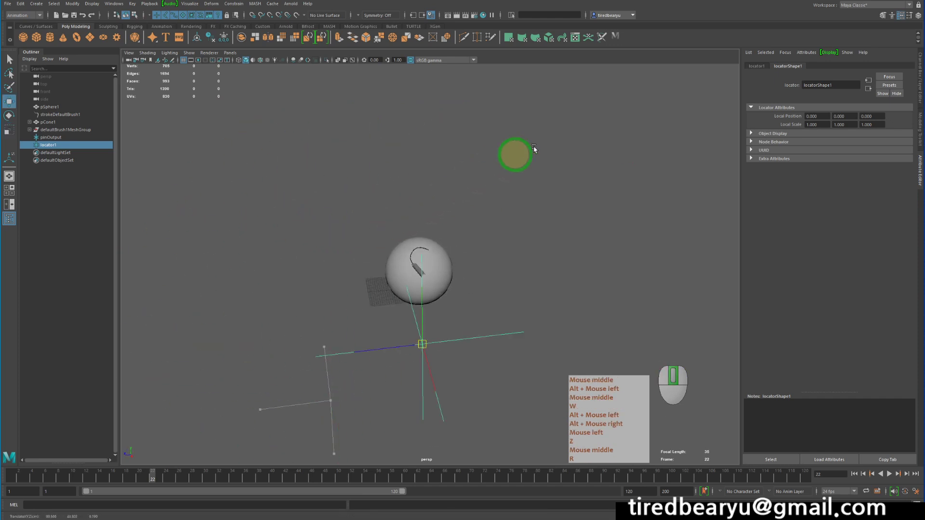
middle_drag(533, 149, 564, 126)
- Select the distant locator, add the pencil to the selection as the last object, and show the Channel Box
click(419, 268)
alt+right_drag(455, 270, 614, 233)
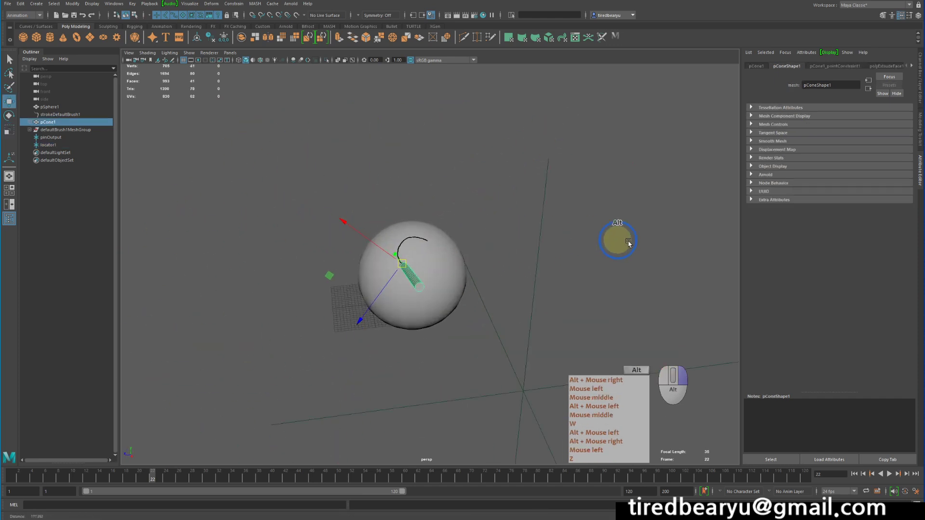
alt+drag(614, 233, 413, 226)
alt+middle_drag(413, 227, 411, 186)
alt+drag(410, 185, 318, 186)
alt+middle_drag(306, 186, 393, 238)
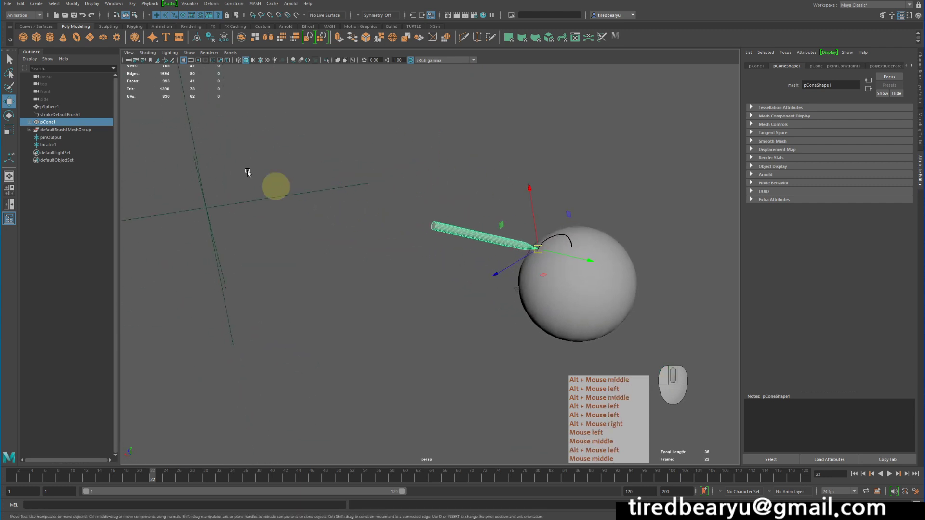
drag(231, 164, 275, 259)
shift+click(475, 246)
alt+drag(465, 238, 365, 264)
click(920, 54)
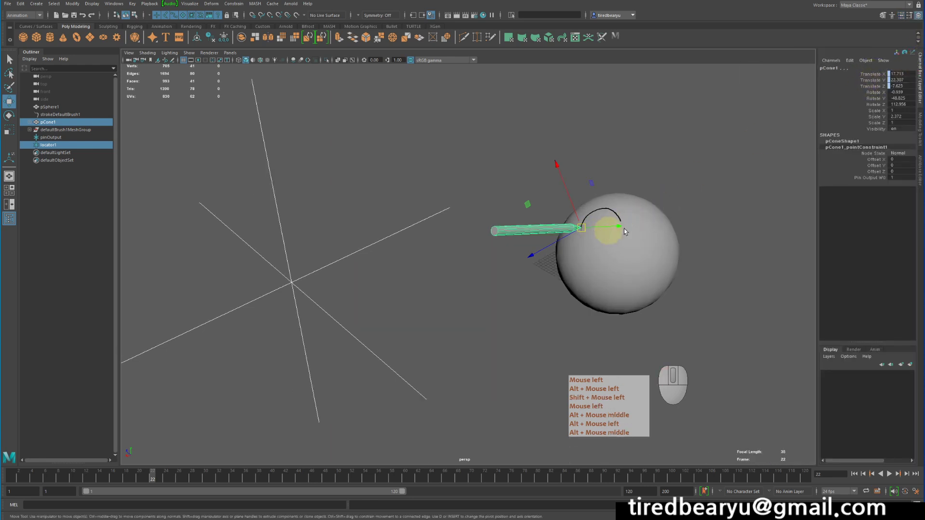
- Open the Aim Constraint options for the selected locator and pencil, keeping the dialog clear of the objects
click(227, 4)
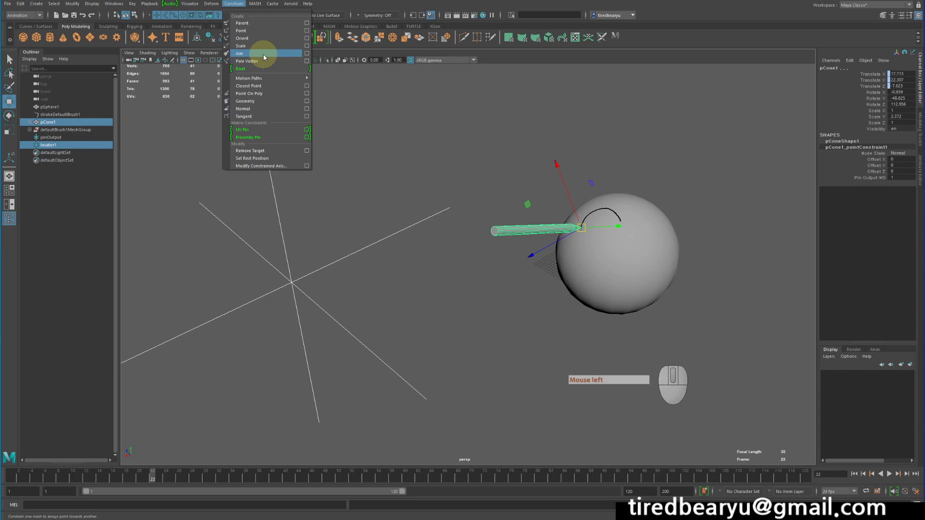
alt+drag(525, 227, 465, 204)
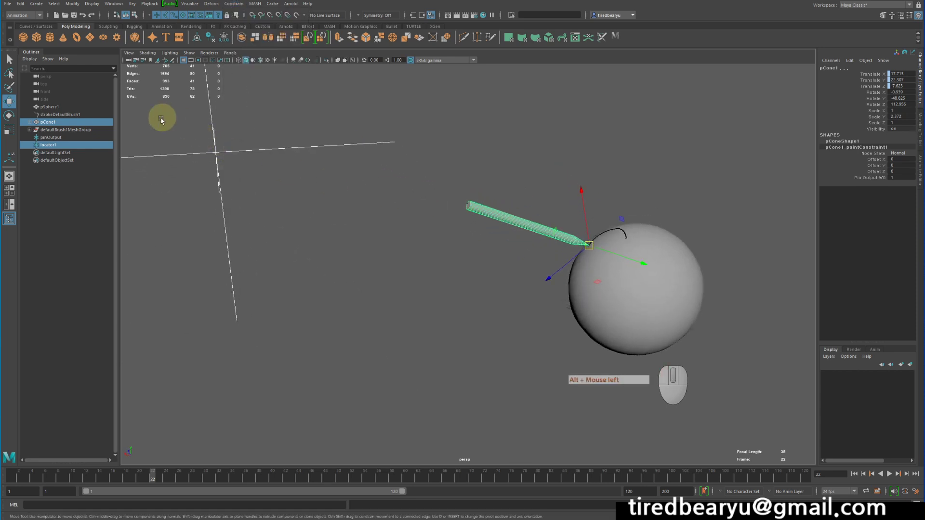
mouse_move(235, 164)
alt+mouse_down()
mouse_move(223, 138)
mouse_move(185, 136)
alt+mouse_up()
alt+middle_drag(291, 121, 292, 178)
mouse_move(334, 248)
alt+mouse_down()
mouse_move(301, 208)
mouse_move(370, 219)
mouse_move(454, 260)
alt+mouse_up()
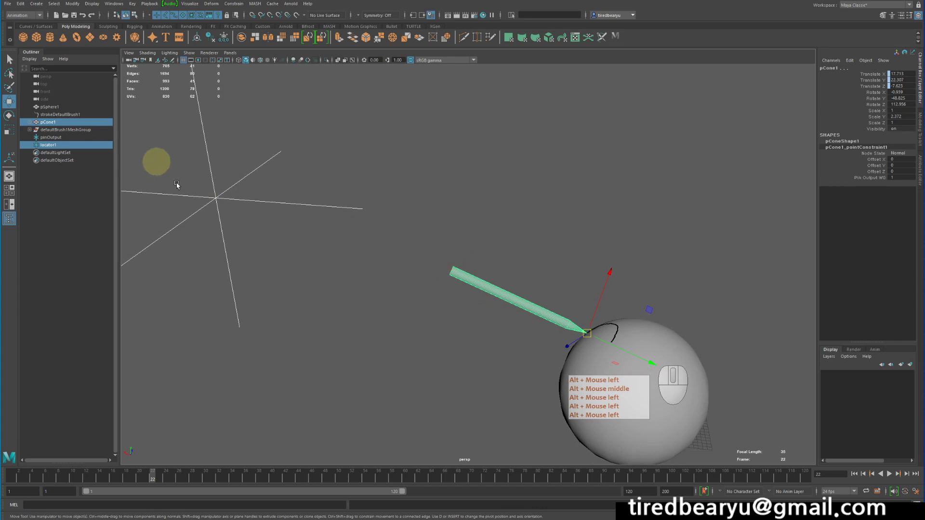
alt+right_drag(393, 269, 388, 258)
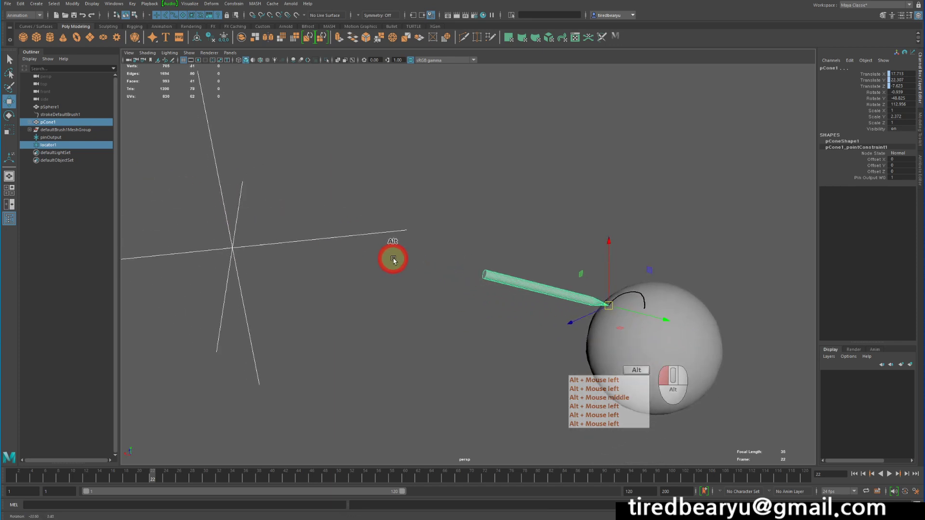
alt+drag(388, 258, 281, 151)
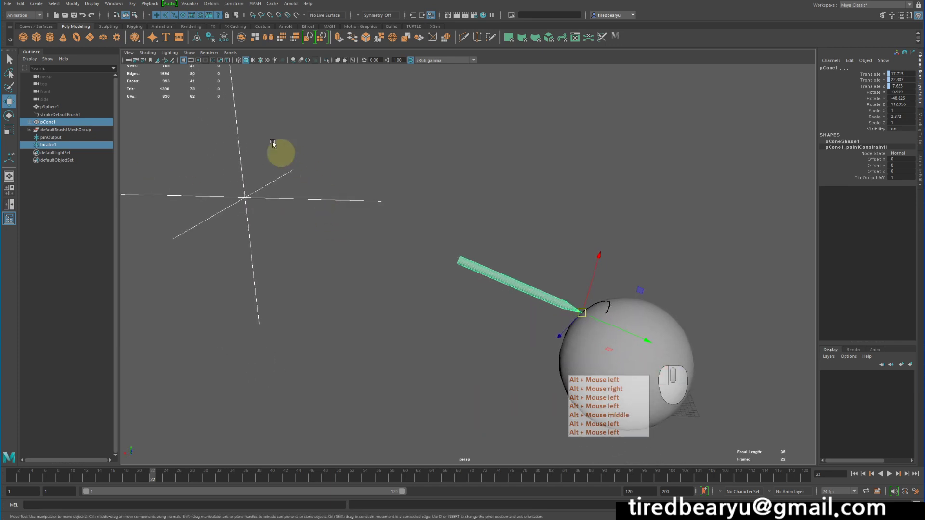
click(231, 3)
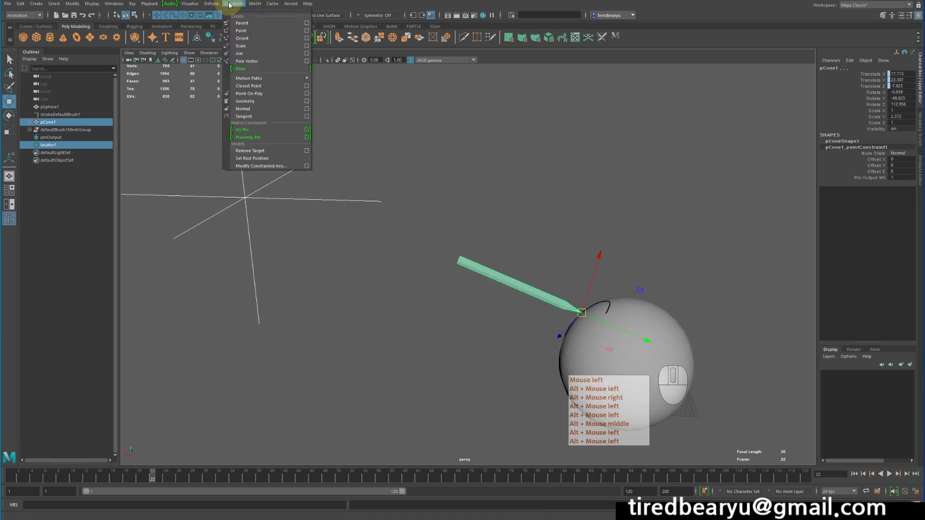
click(305, 54)
drag(692, 56, 670, 40)
- Aim-constrain the pencil to the locator with aim vector 0, -1, 0, up vector 1, 0, 0 and no maintained offset
alt+drag(446, 215, 433, 265)
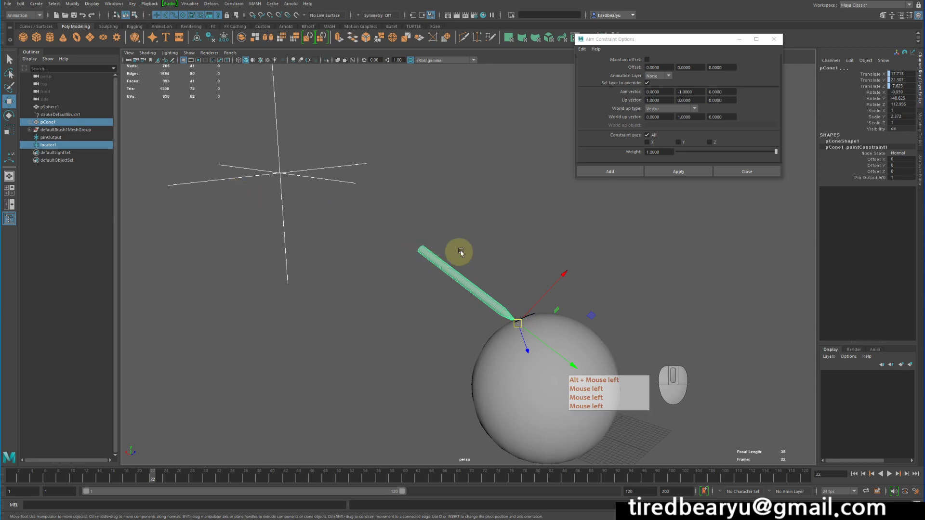
alt+middle_drag(461, 252, 399, 179)
alt+drag(400, 179, 427, 207)
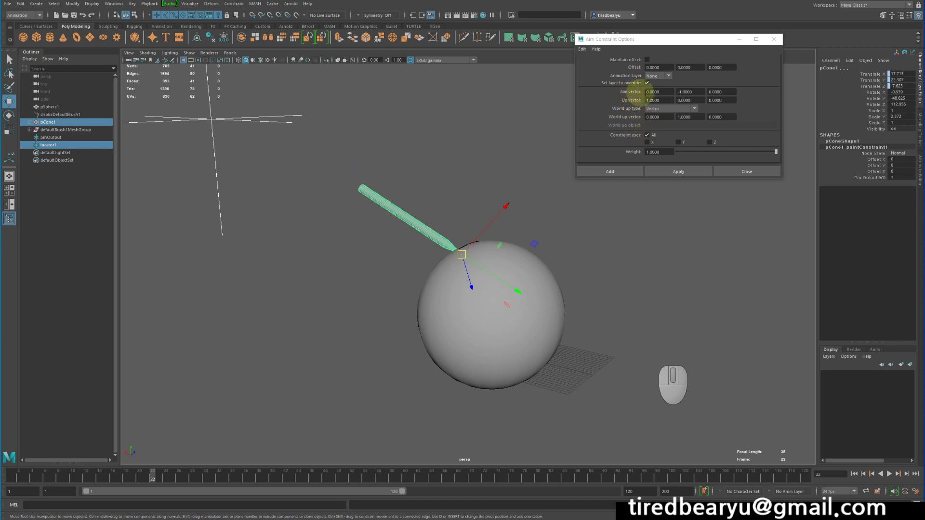
double_click(690, 91)
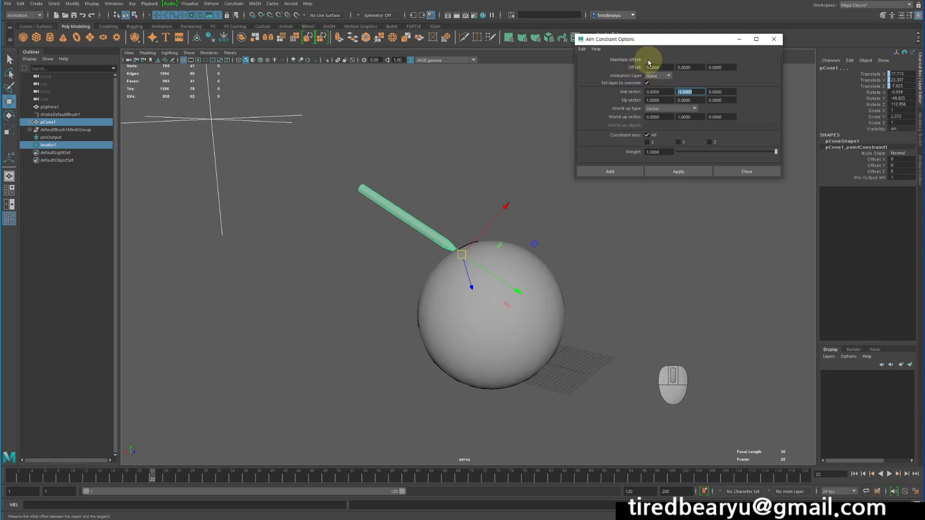
click(687, 172)
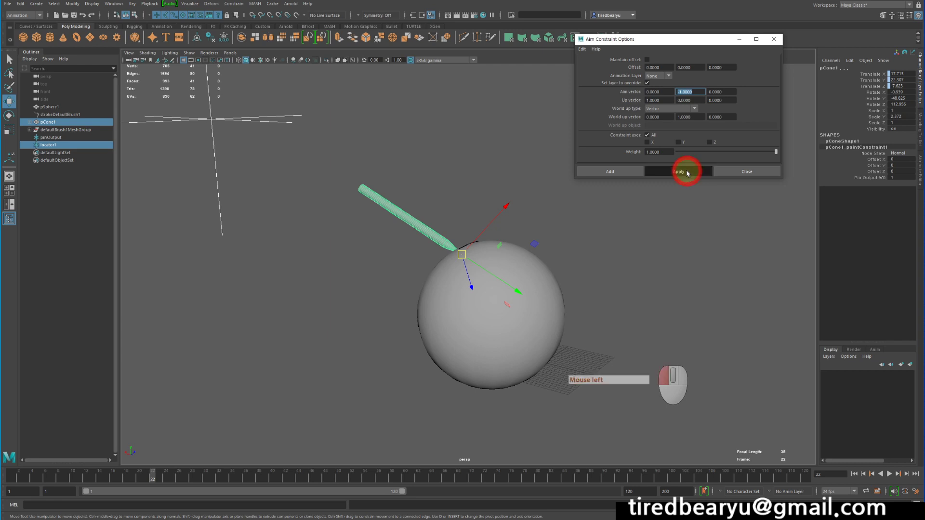
click(742, 172)
- Move the locator to different places around the sphere to test the pencil's aim
click(264, 103)
click(268, 117)
alt+drag(290, 183, 351, 187)
alt+right_drag(351, 187, 232, 181)
alt+drag(232, 180, 343, 217)
key(w)
middle_drag(356, 244, 362, 290)
alt+drag(361, 290, 476, 303)
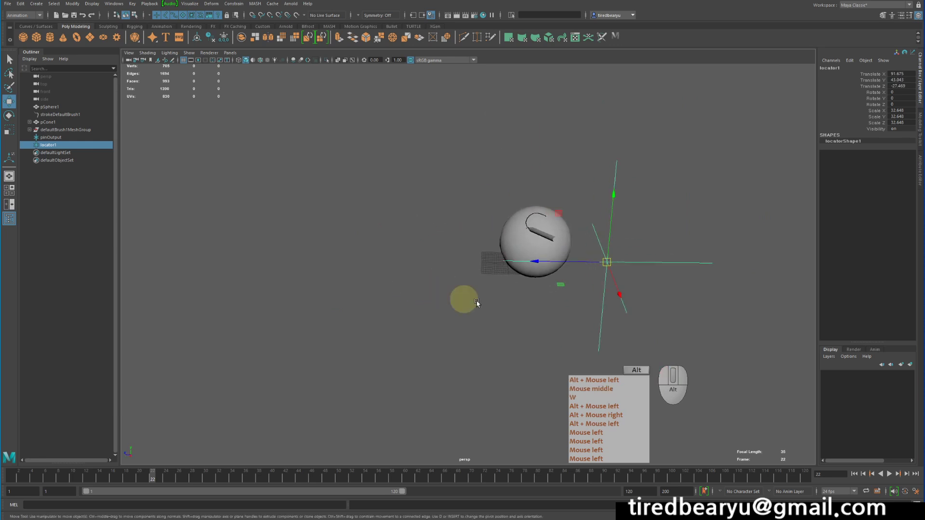
middle_drag(496, 302, 378, 200)
- Try parenting the sphere under the locator
alt+drag(356, 198, 391, 205)
alt+right_drag(390, 204, 529, 219)
alt+drag(530, 219, 450, 232)
alt+right_drag(576, 263, 525, 265)
alt+middle_drag(525, 265, 474, 267)
click(555, 272)
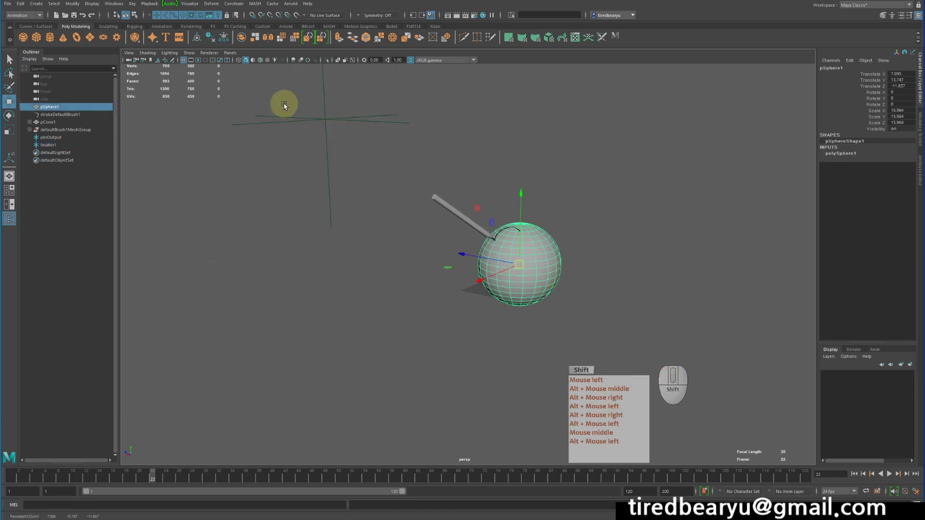
shift+drag(285, 104, 341, 158)
key(p)
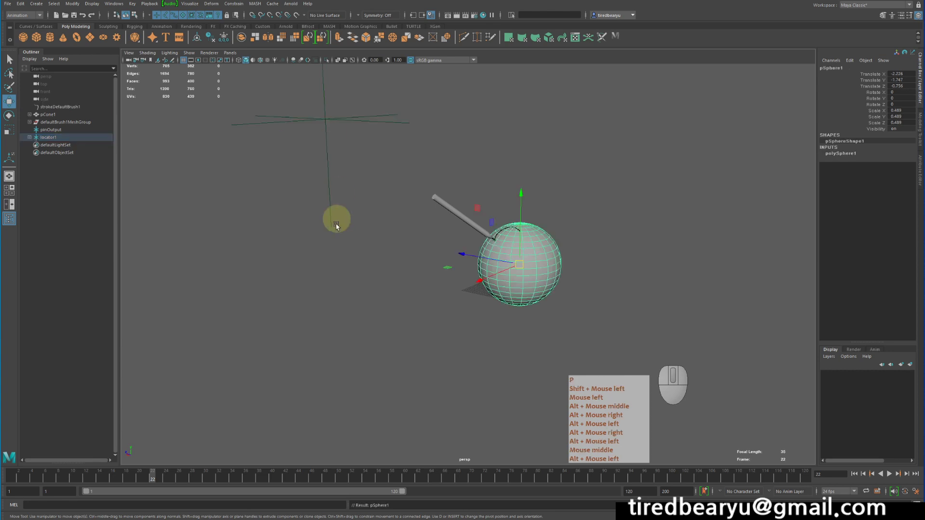
click(330, 239)
- Undo the parenting of the sphere under the locator
drag(291, 81, 353, 167)
key(z)
key(z)
key(z)
key(z)
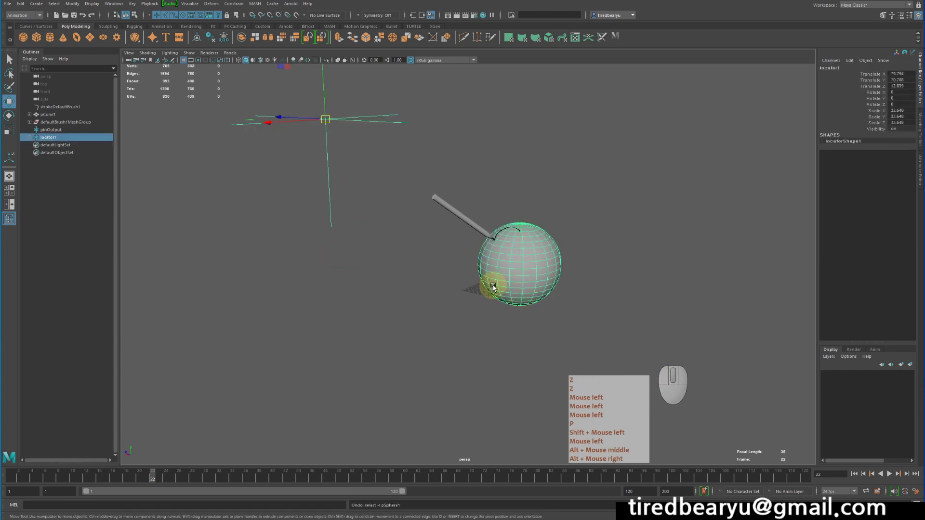
drag(303, 104, 340, 145)
shift+click(517, 298)
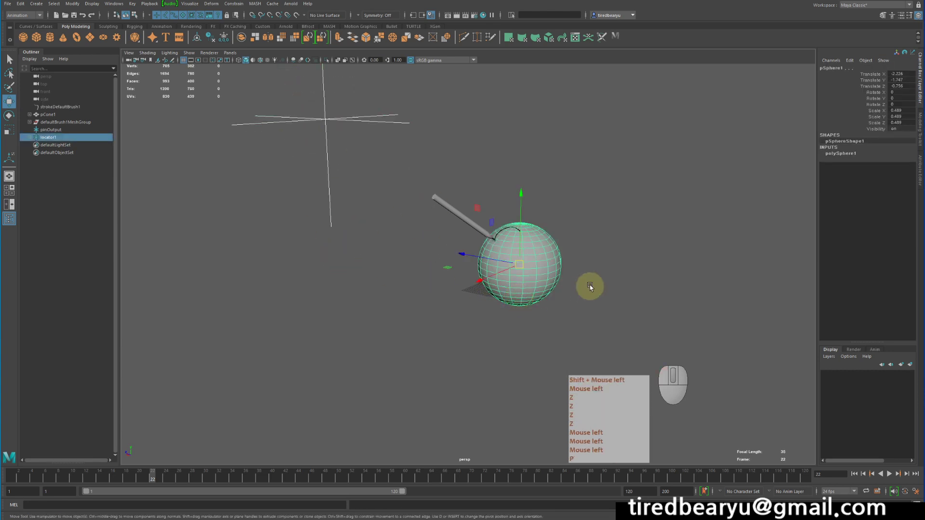
key(z)
key(z)
key(z)
- Parent the locator under the sphere and move the sphere to test the hierarchy
drag(274, 104, 337, 139)
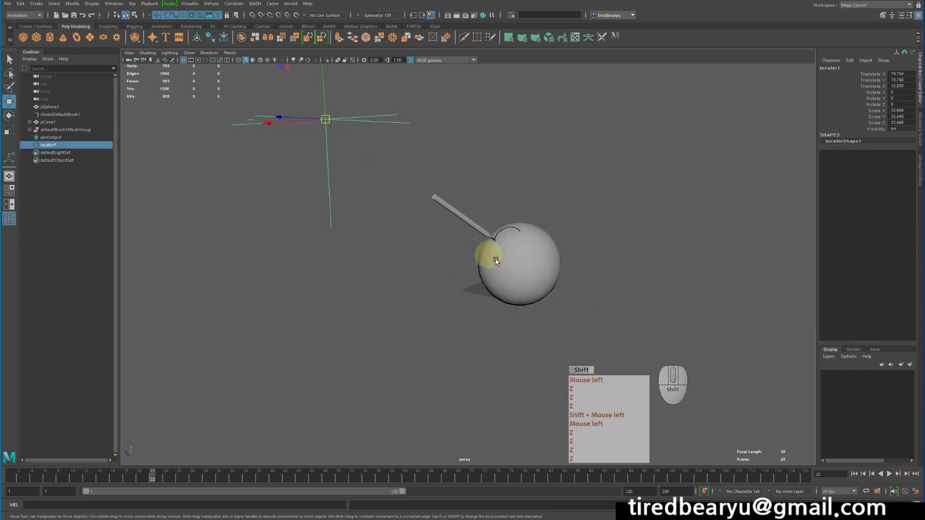
shift+click(516, 271)
key(p)
click(643, 283)
click(535, 277)
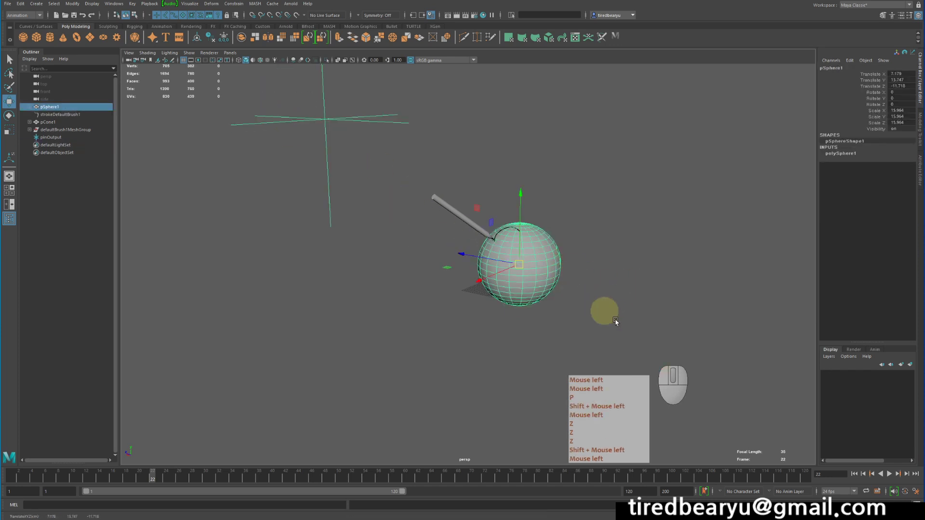
key(w)
middle_drag(627, 328, 634, 291)
- Reposition the locator around the sphere to tilt the pencil, and set a keyframe on it at frame 1
alt+right_drag(634, 291, 482, 274)
alt+drag(482, 275, 514, 228)
drag(427, 128, 498, 169)
middle_drag(584, 258, 694, 290)
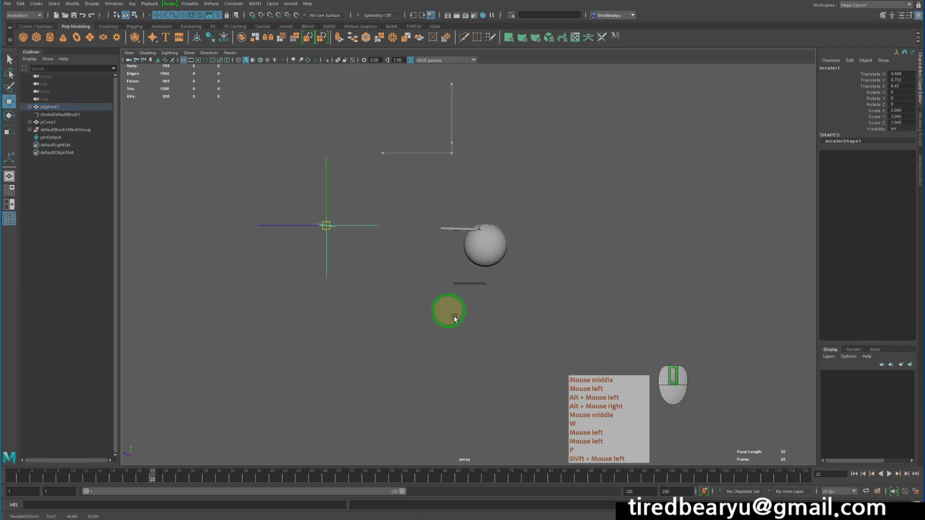
alt+right_drag(660, 279, 718, 253)
alt+middle_drag(718, 254, 680, 281)
middle_drag(680, 281, 607, 246)
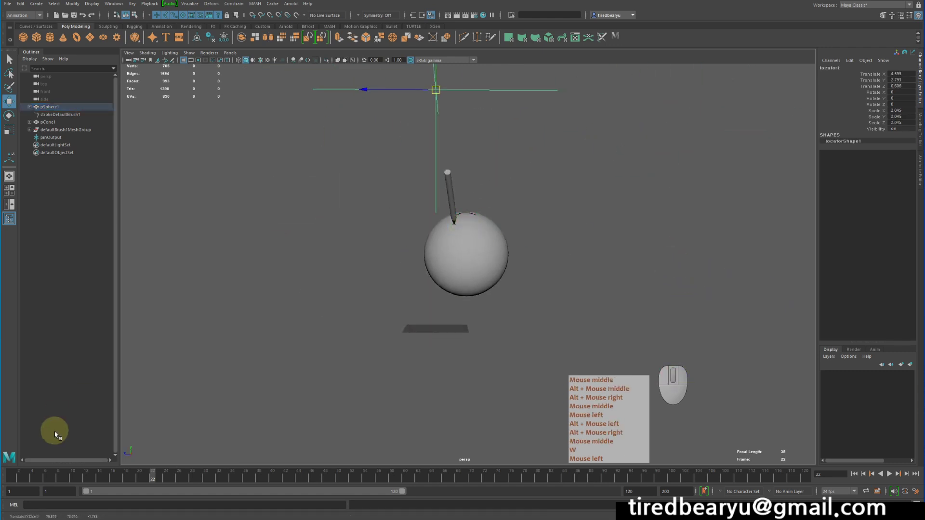
click(9, 479)
middle_drag(414, 260, 581, 306)
key(s)
- Move the locator to the opposite side of the sphere at frame 34 and keyframe it there
alt+drag(465, 345, 456, 349)
click(232, 477)
alt+drag(557, 339, 544, 348)
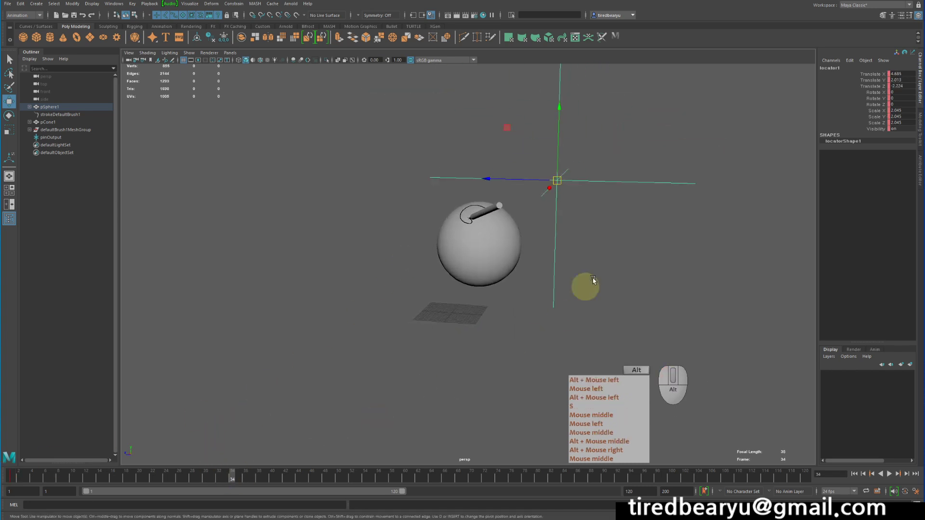
middle_drag(608, 253, 376, 366)
key(s)
- Move the locator to new positions at frames 112 and 120, keyframing each one
drag(385, 478, 643, 480)
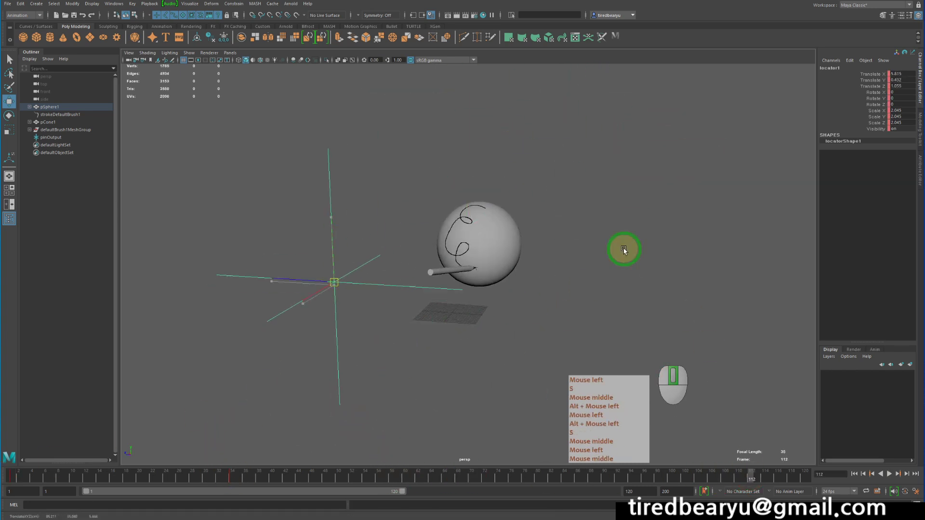
middle_drag(624, 250, 809, 56)
key(s)
drag(797, 476, 806, 477)
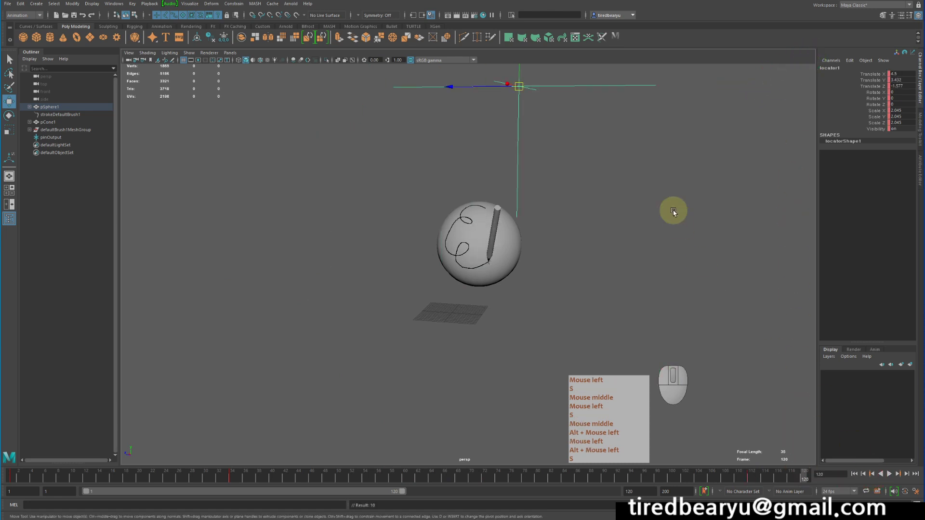
middle_drag(673, 211, 760, 278)
- Play and scrub the animation from the first frame to frame 120 to check the pencil's changing tilt along the stroke
alt+drag(493, 312, 522, 270)
alt+right_drag(522, 269, 636, 267)
alt+middle_drag(599, 262, 577, 254)
alt+drag(576, 253, 533, 251)
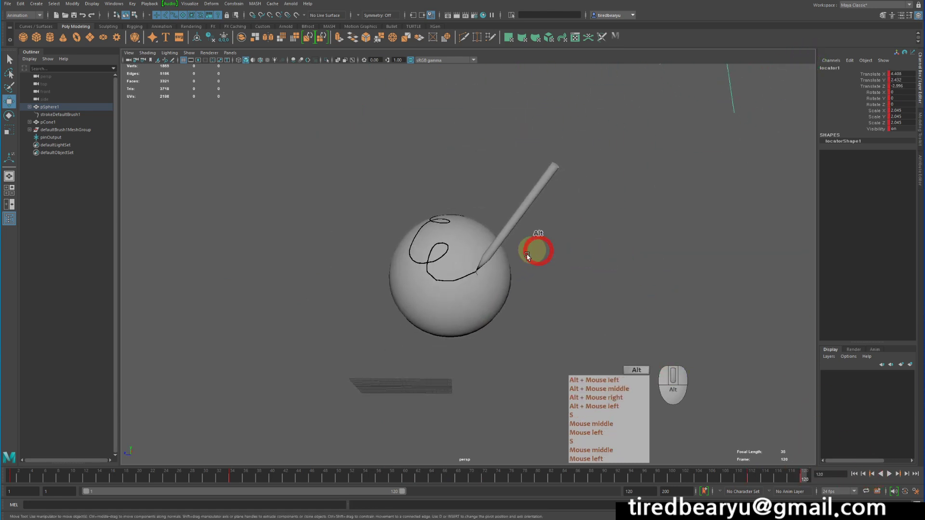
click(491, 307)
key(q)
drag(46, 472, 1, 478)
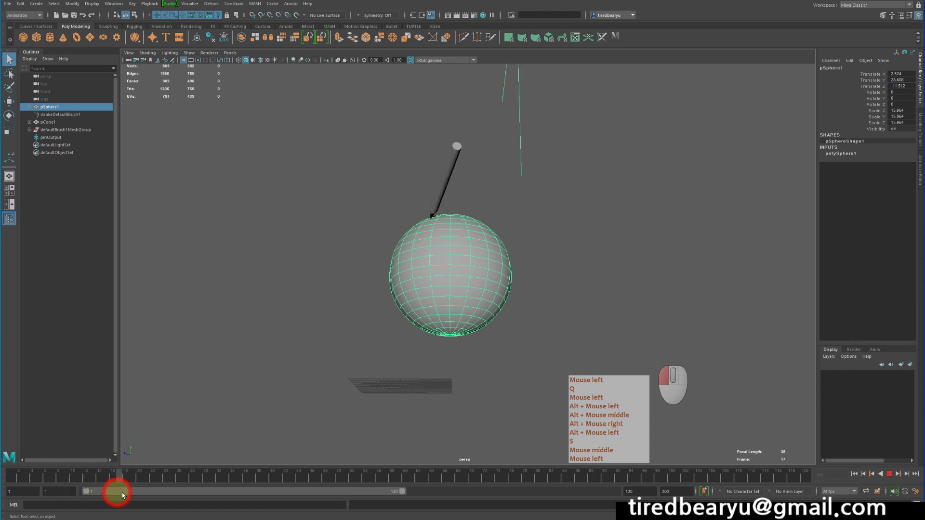
drag(121, 495, 192, 486)
alt+drag(300, 374, 361, 359)
click(363, 357)
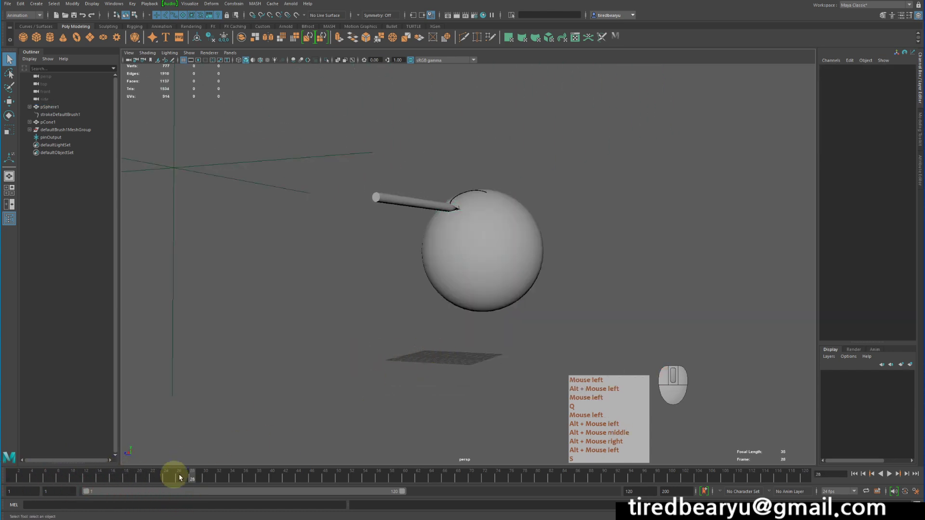
mouse_move(179, 477)
mouse_down()
mouse_move(50, 476)
mouse_move(819, 486)
mouse_up()
- Move the sphere higher above the grid to test whether the stroke, pencil and locator follow
click(511, 288)
key(w)
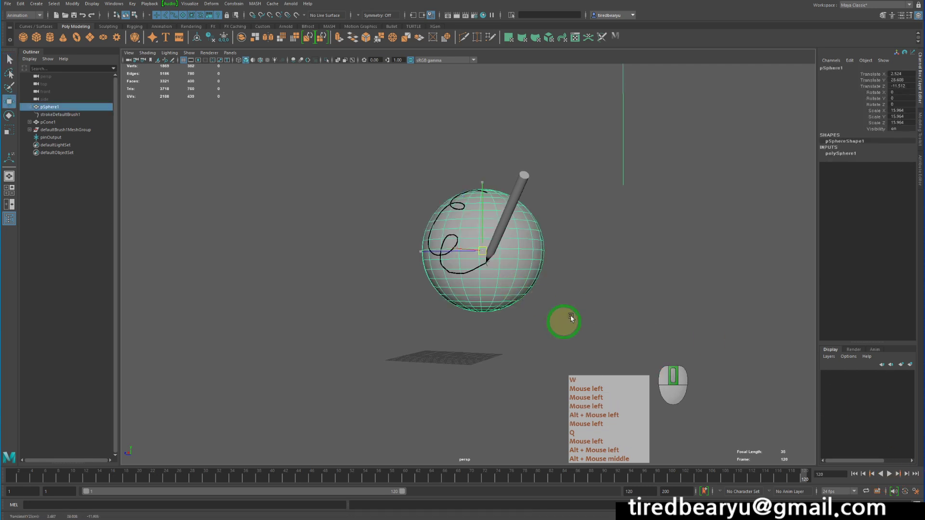
middle_drag(561, 324, 479, 248)
alt+right_drag(479, 248, 349, 195)
alt+middle_drag(350, 219, 354, 259)
alt+drag(400, 268, 435, 266)
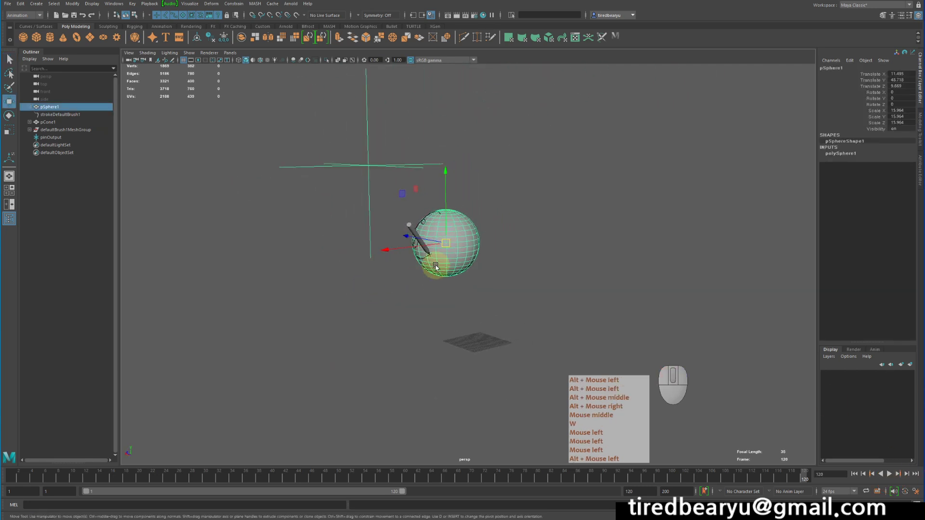
- Deselect the sphere and examine the pencil tip and the finished stroke on its surface from several angles
alt+drag(553, 269, 498, 268)
alt+right_drag(498, 269, 715, 289)
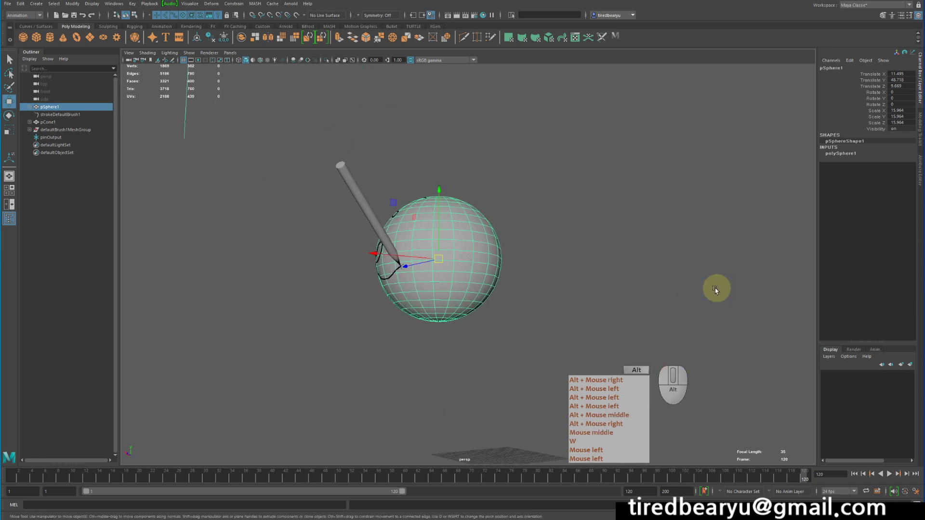
alt+middle_drag(508, 251, 548, 291)
alt+drag(547, 291, 533, 289)
click(561, 289)
click(539, 276)
alt+drag(443, 255, 511, 263)
click(415, 215)
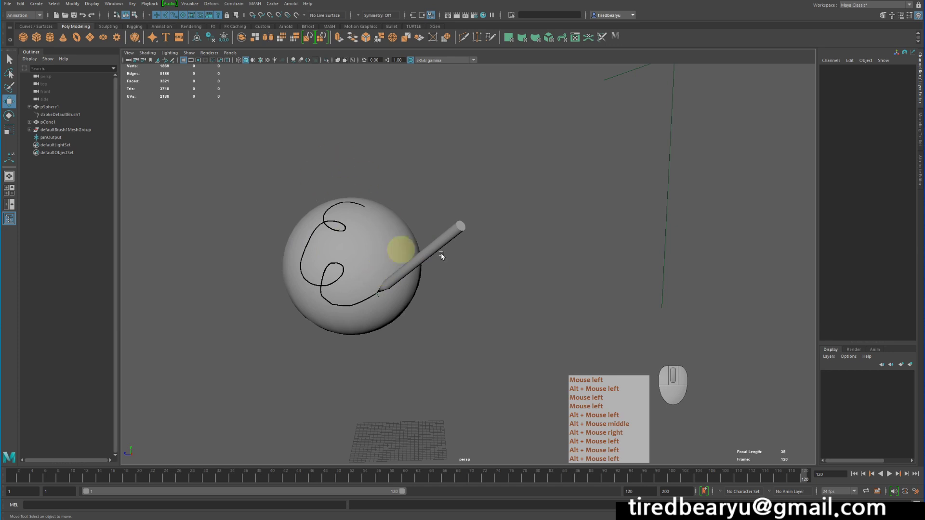
alt+middle_drag(422, 323, 493, 308)
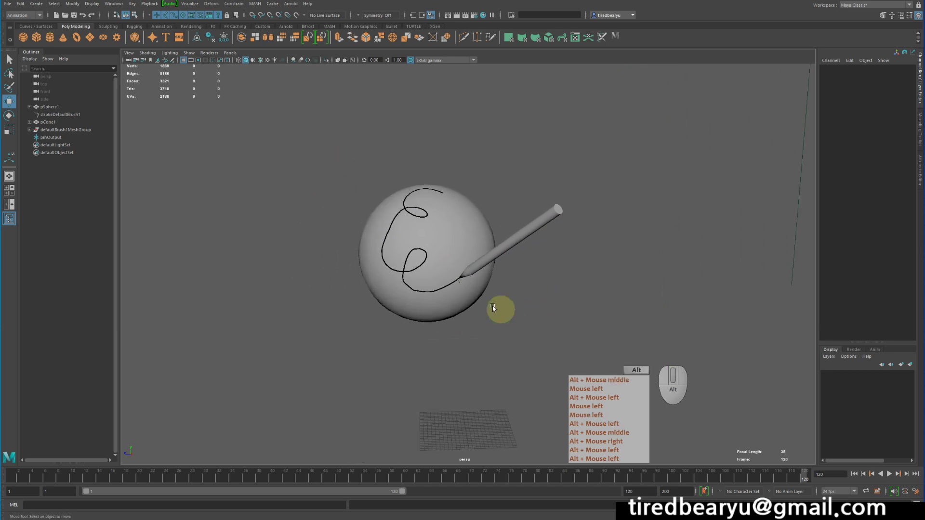
alt+drag(494, 308, 501, 315)
alt+right_drag(501, 314, 557, 292)
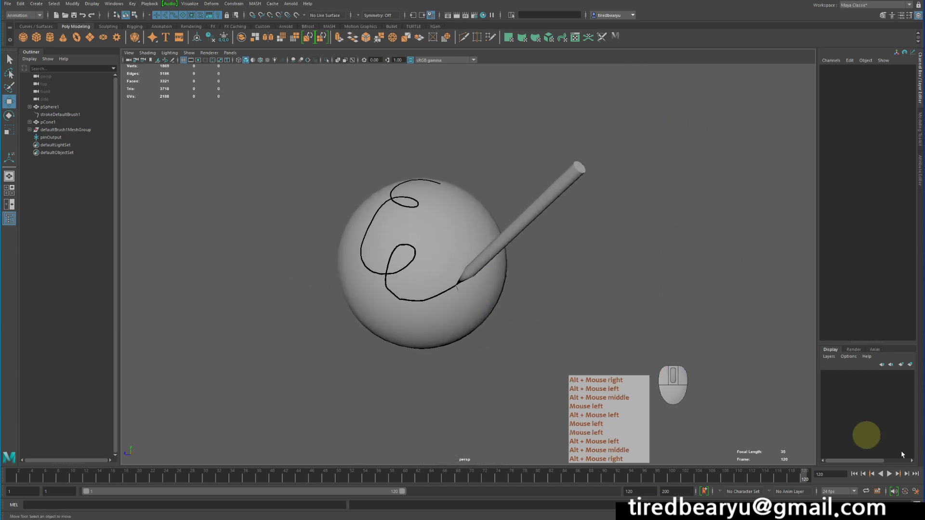
- Play back the whole animation of the pencil drawing the stroke across the sphere
click(890, 475)
click(890, 475)
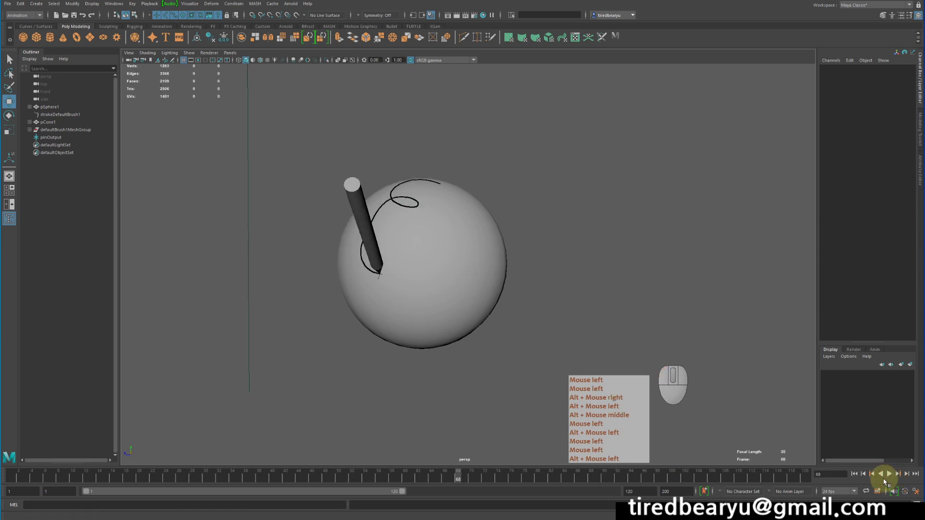
click(888, 475)
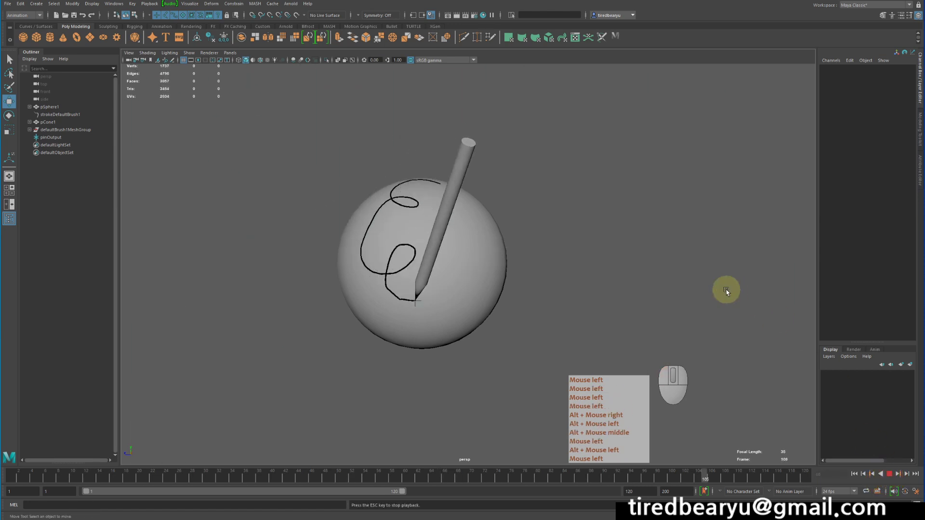